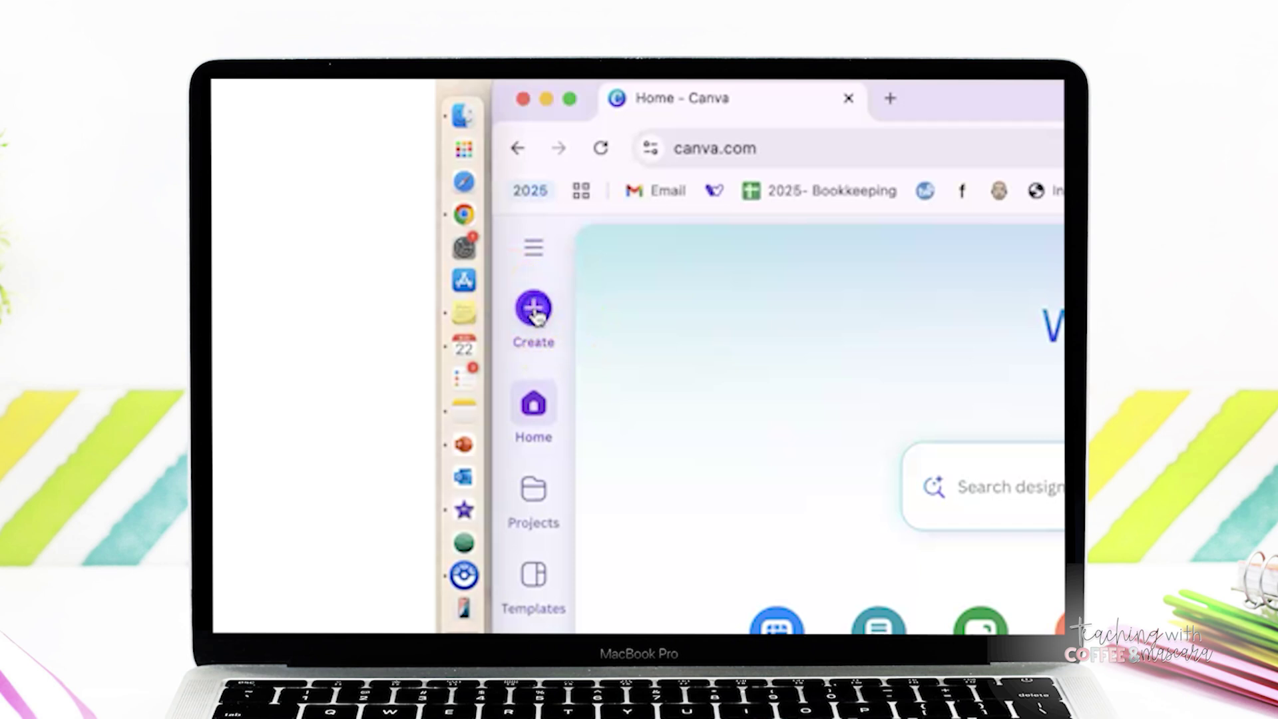
Create a new design with a custom size of 8.5 × 11 in
left_click(533, 310)
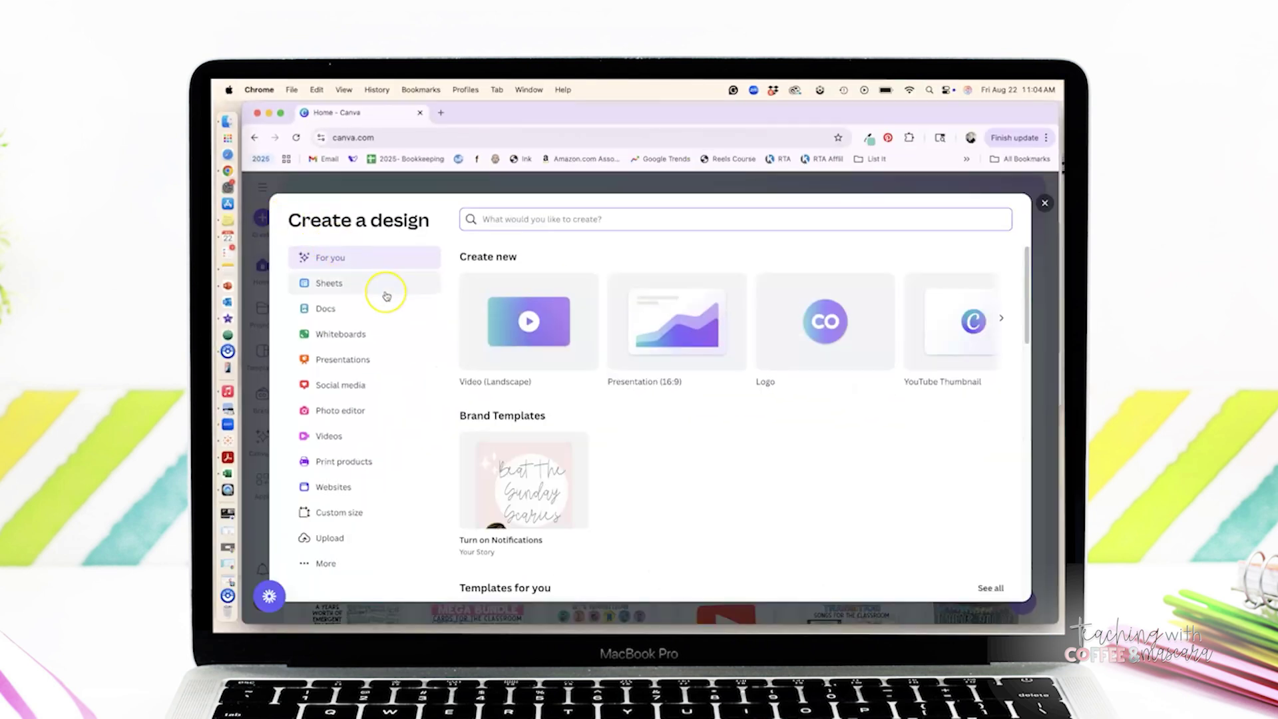
left_click(351, 512)
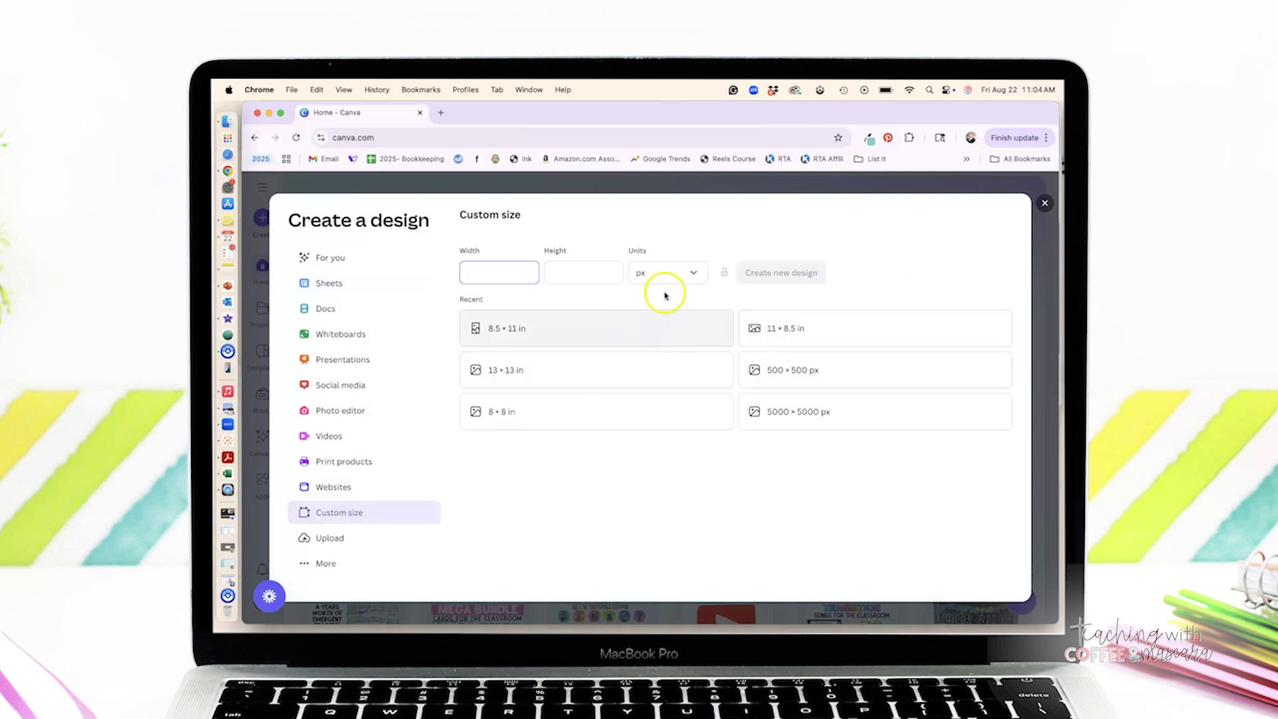
left_click(688, 269)
left_click(646, 329)
left_click(480, 271)
type("8.5")
left_click(559, 271)
type("11")
left_click(792, 273)
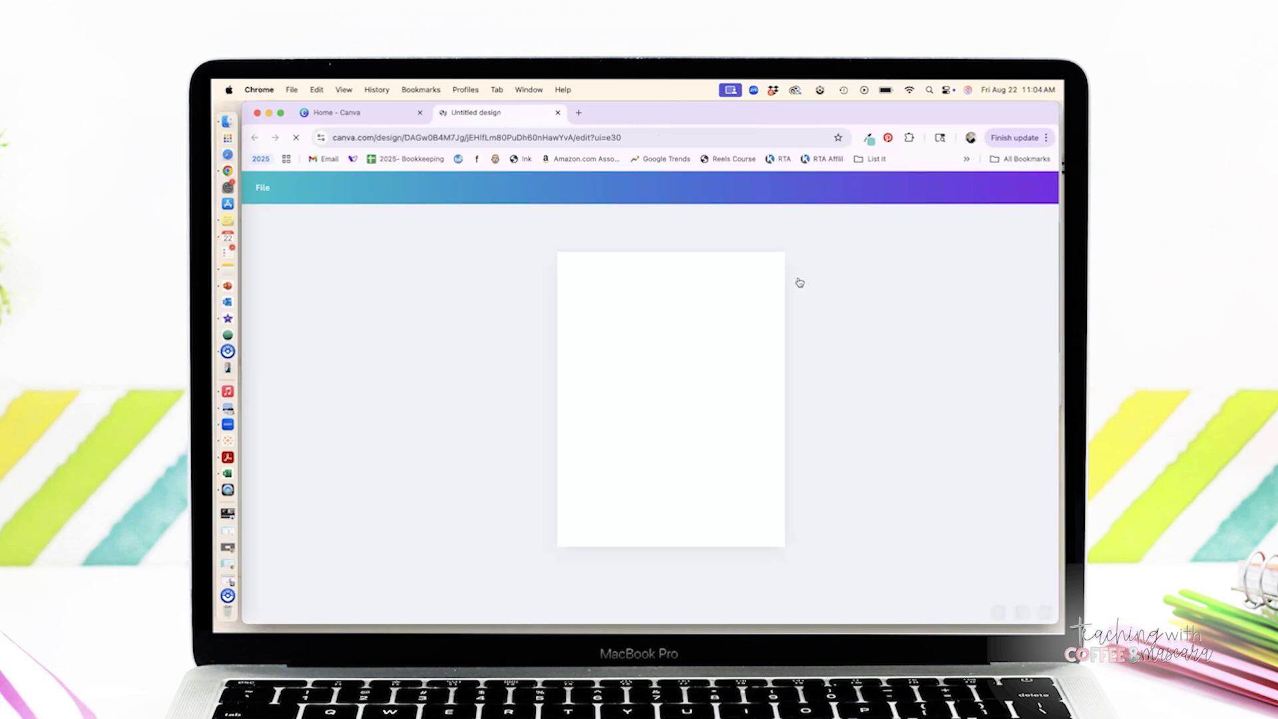
Add a text box to the blank page and set its font to Sunborn
left_click(259, 311)
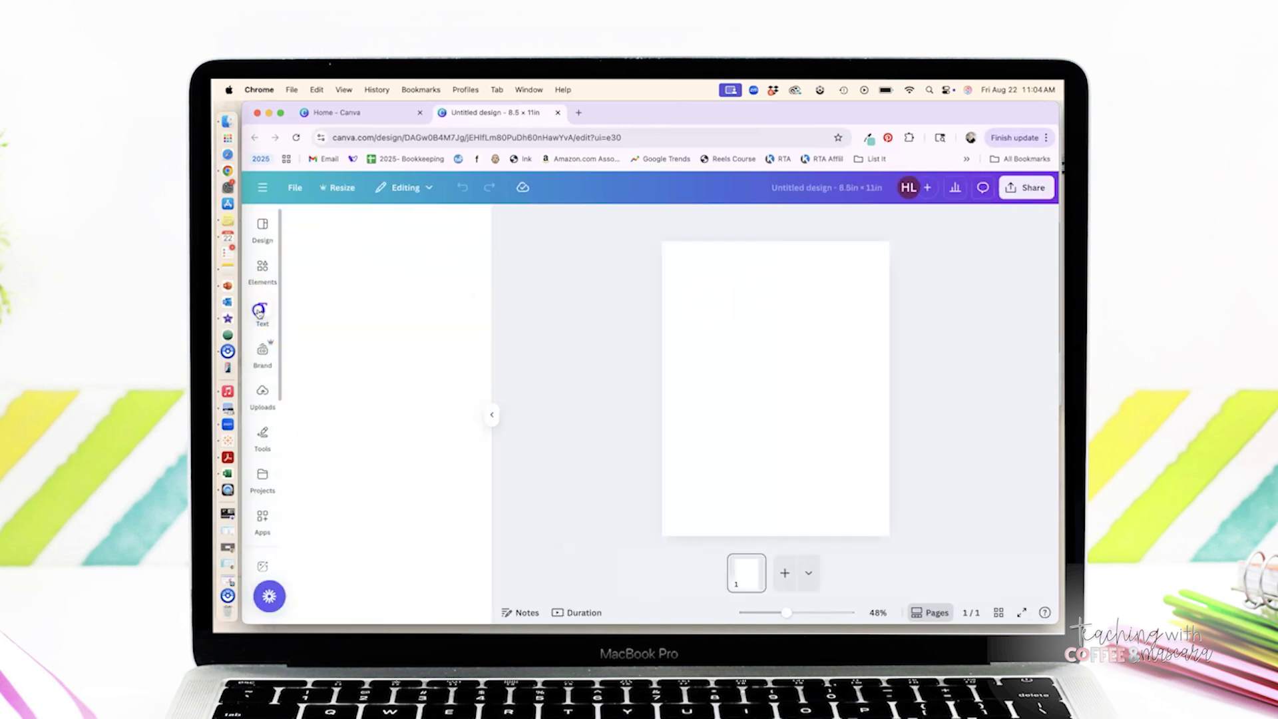
left_click(413, 257)
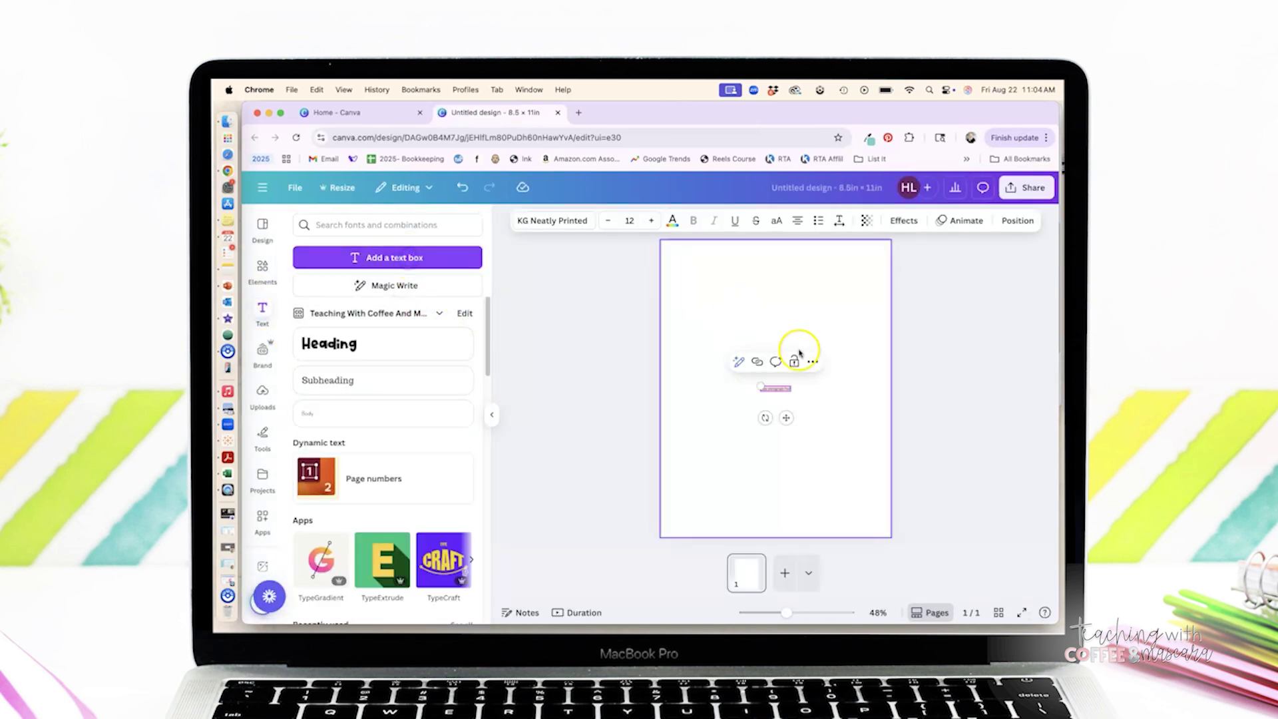
left_click(571, 221)
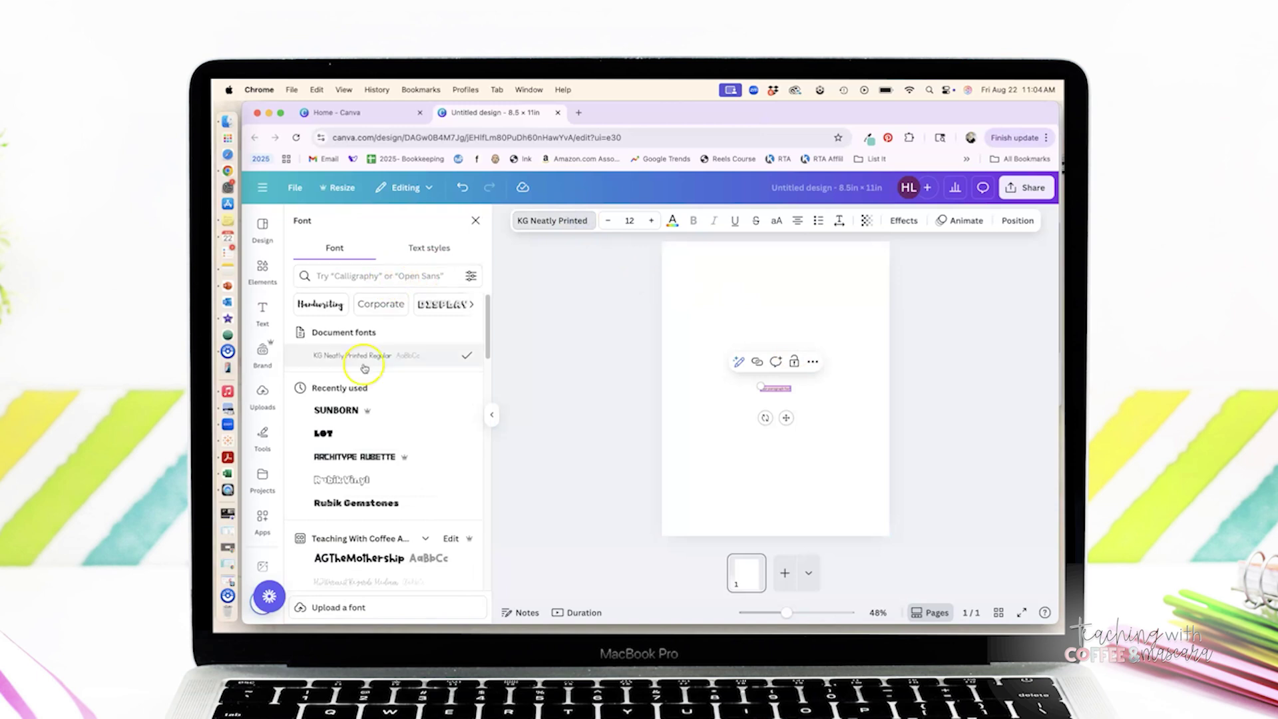
left_click(345, 410)
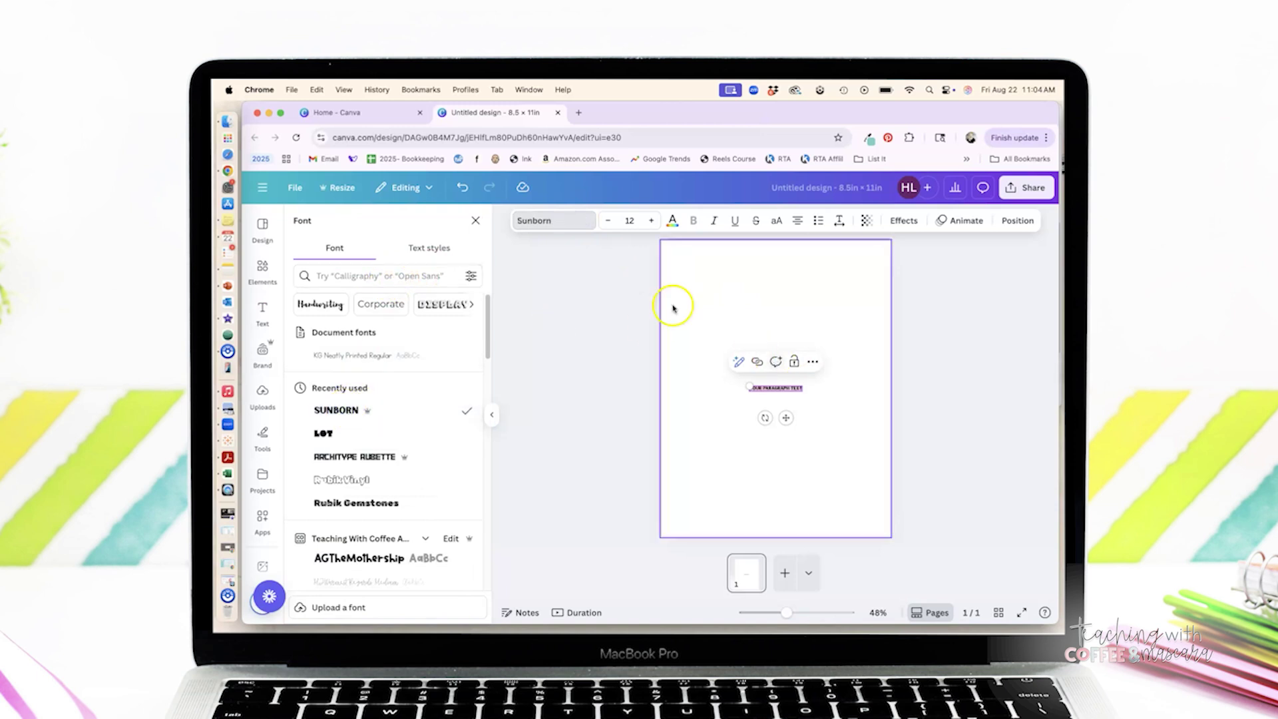
Replace the placeholder text with a size 144 letter M and move it to the page's upper-left corner
key("BackSpace")
left_click(629, 220)
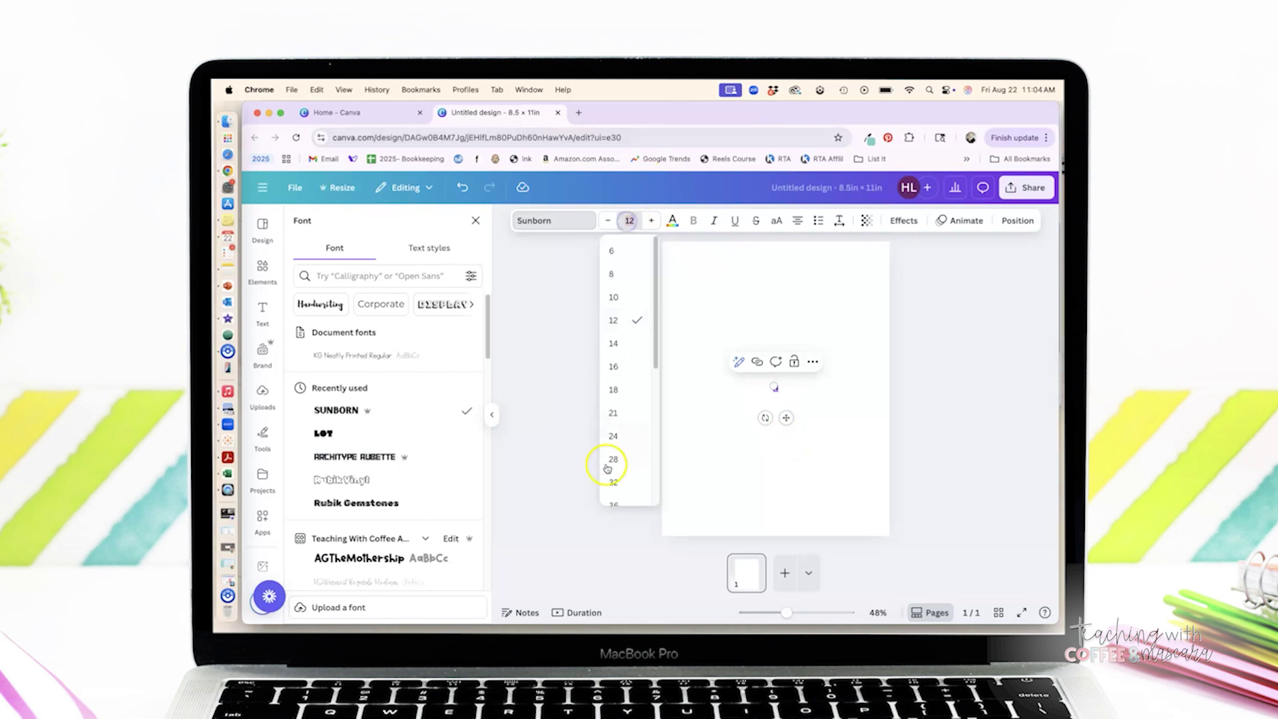
scroll(607, 482, "down", 5)
left_click(616, 498)
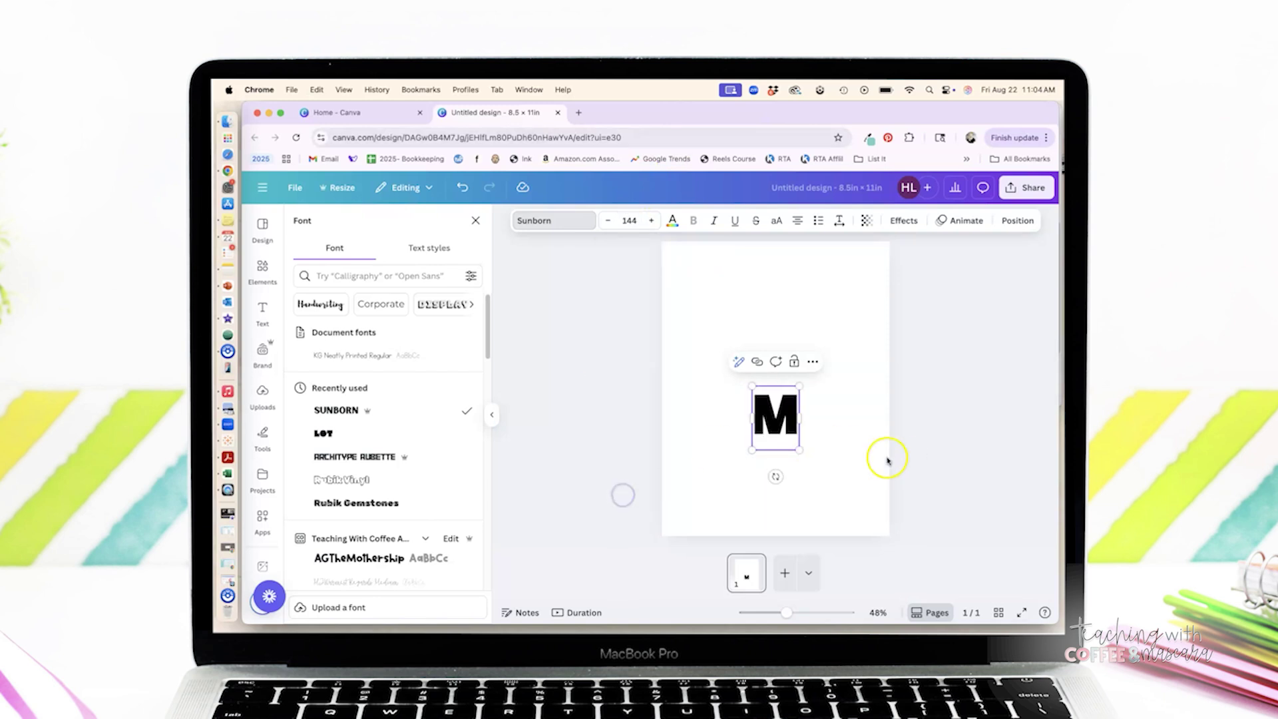
left_click(1031, 433)
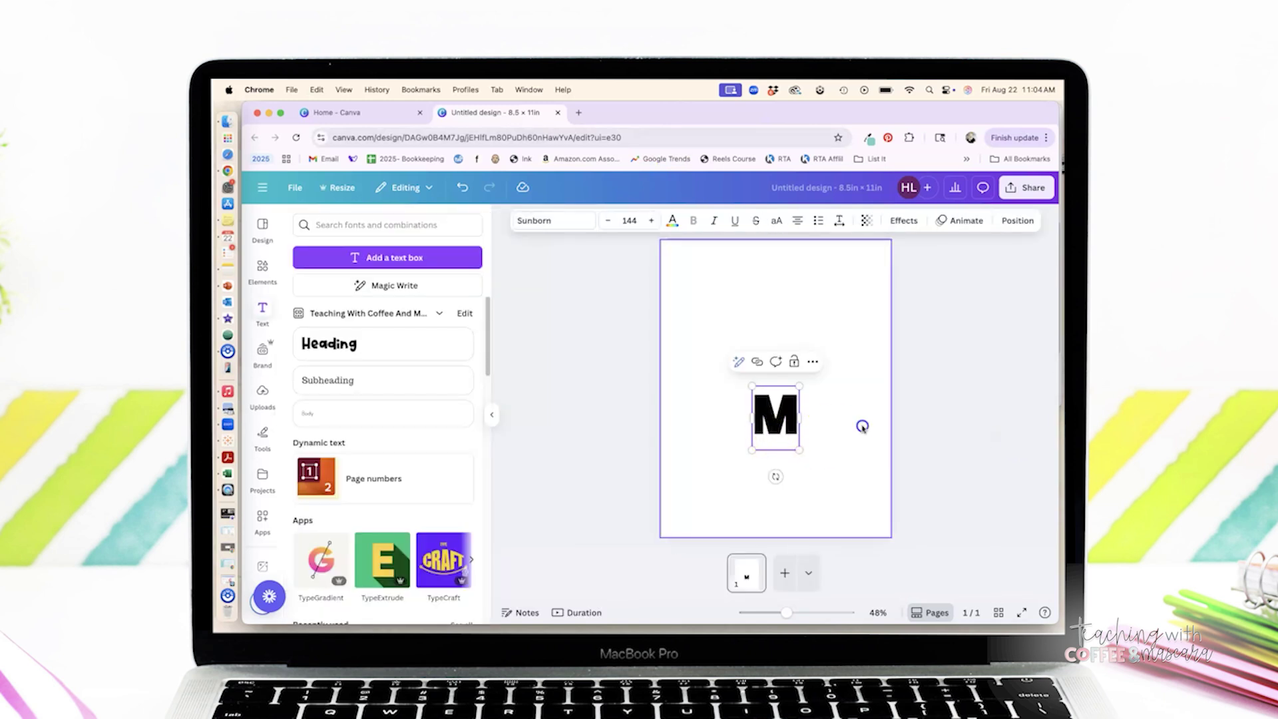
left_click_drag(789, 425, 690, 276)
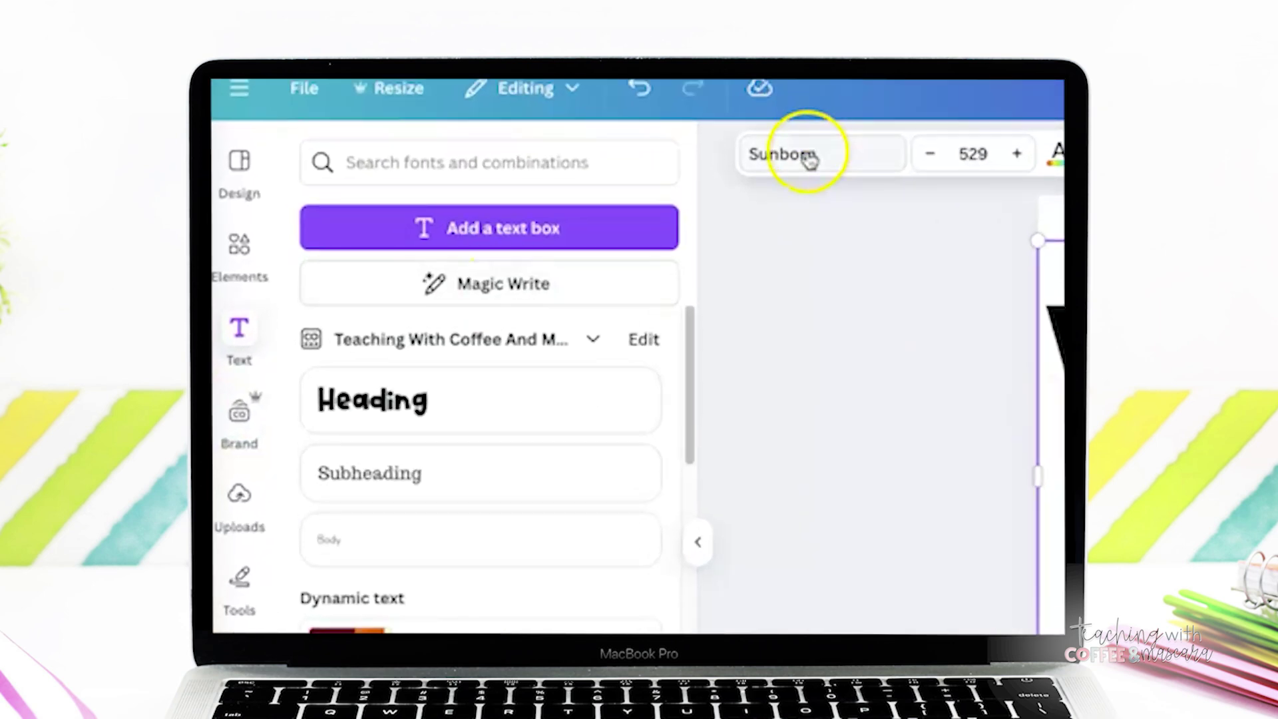
Search the fonts for "kahoney" and apply KAHoney Regular to the large letter
left_click(547, 222)
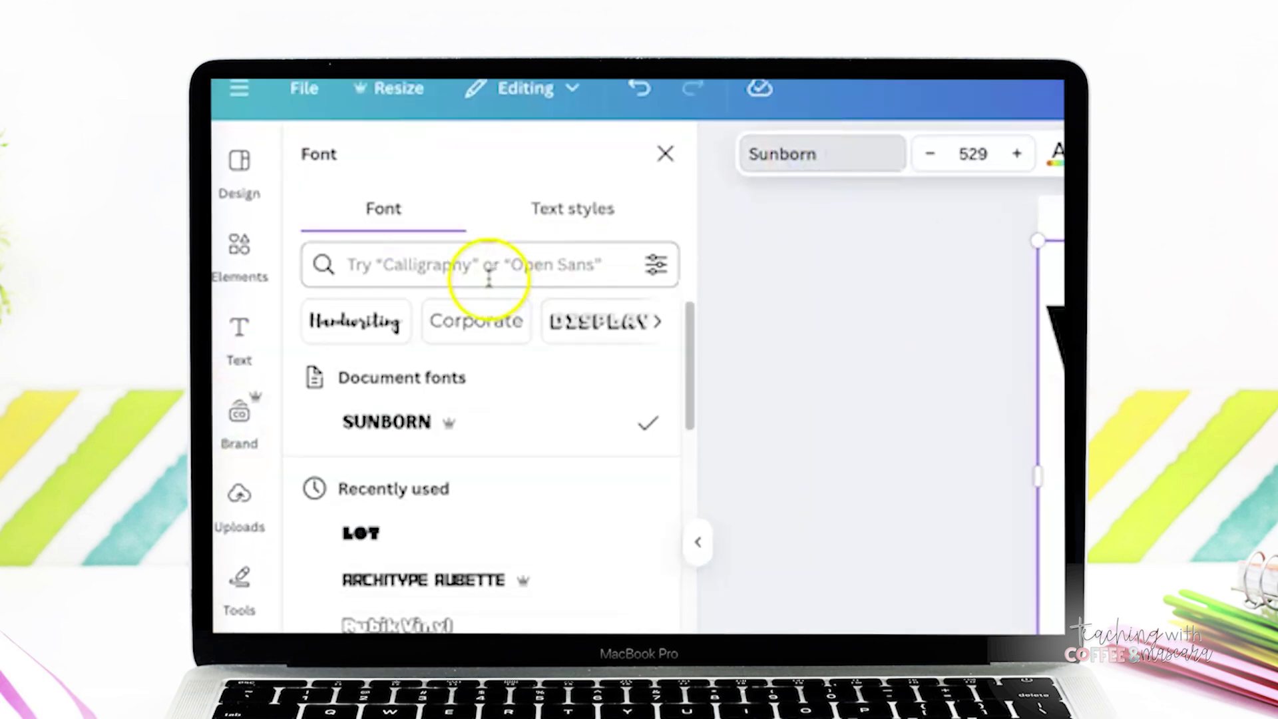
left_click(442, 264)
type("kahoney")
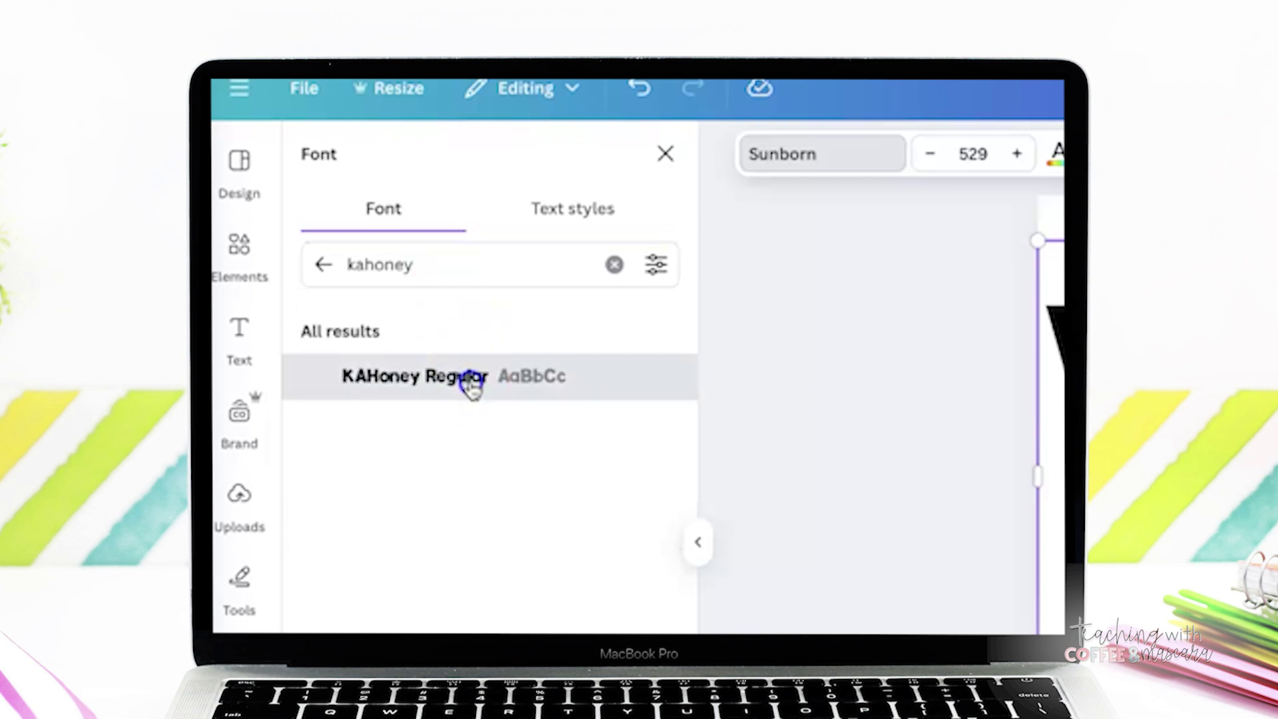
left_click(471, 380)
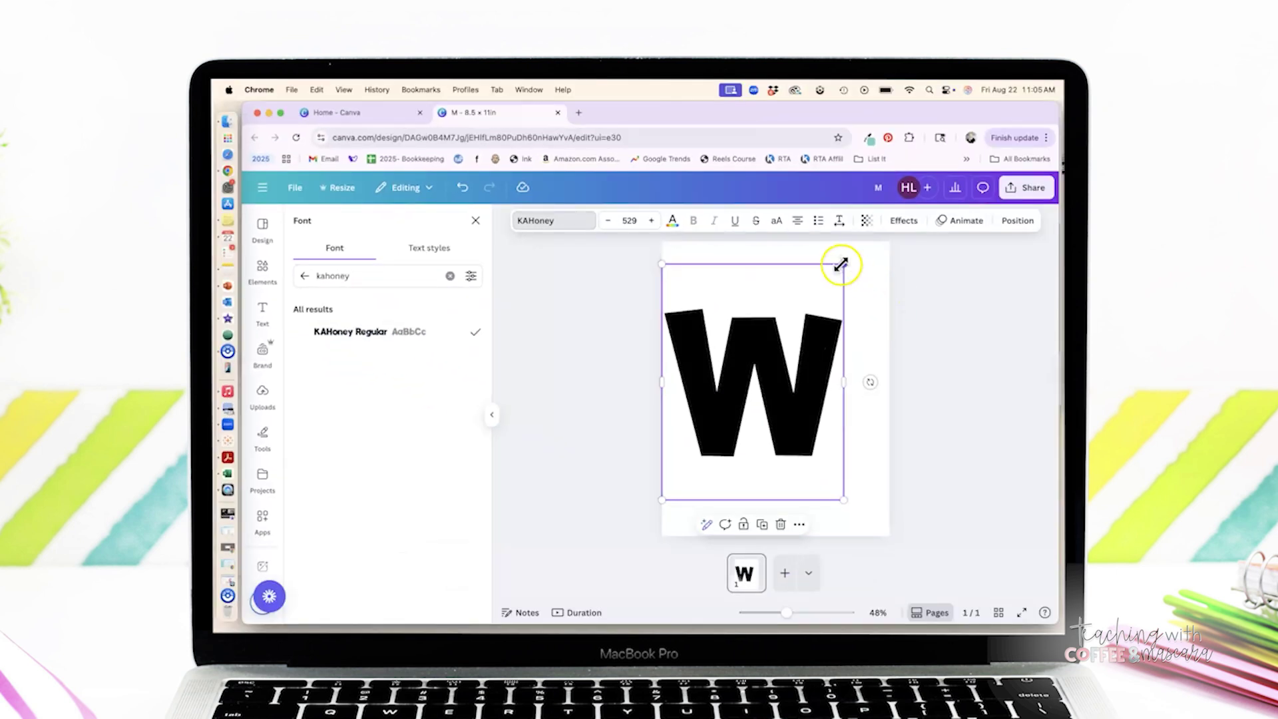
Enlarge the KAHoney W to nearly the full page width and reposition it in the middle of the page
left_click_drag(845, 265, 900, 248)
left_click_drag(826, 303, 833, 327)
left_click(938, 402)
left_click(804, 514)
left_click(586, 471)
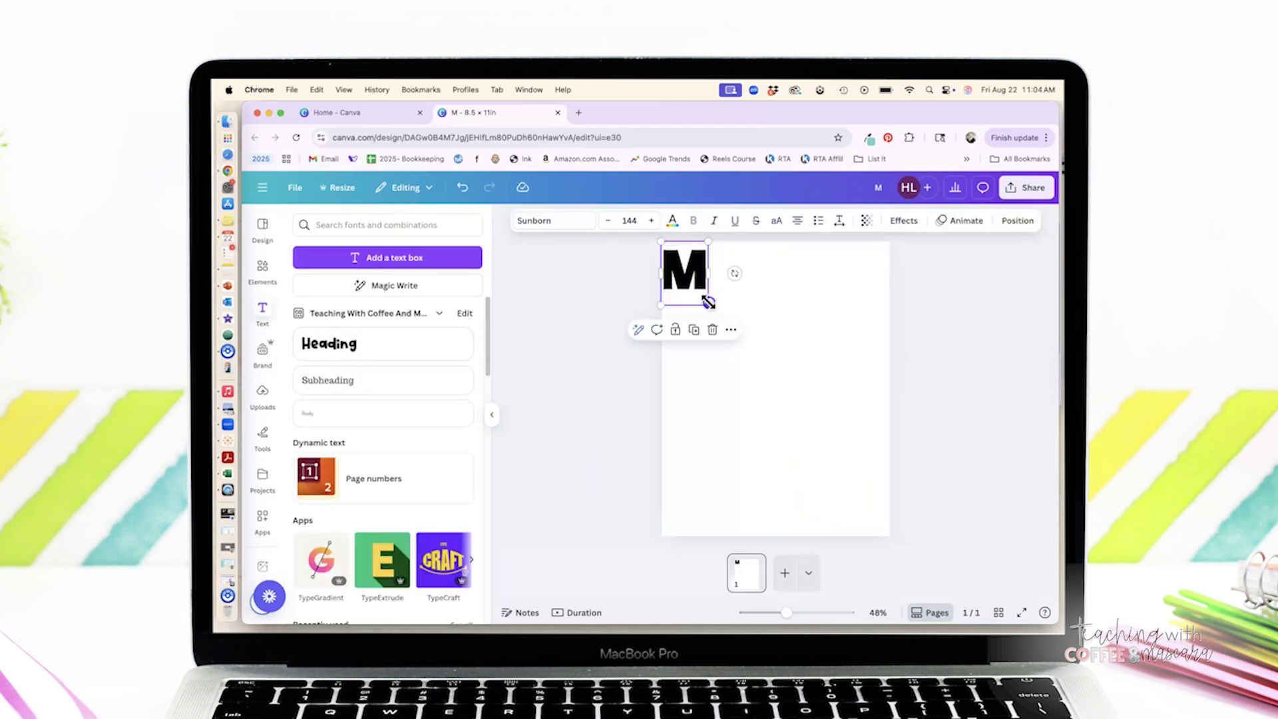
Enlarge the M to about size 662 so it fills the page, and replace it with the letter W
left_click_drag(707, 302, 878, 535)
left_click_drag(818, 446, 828, 429)
double_click(827, 429)
type("W")
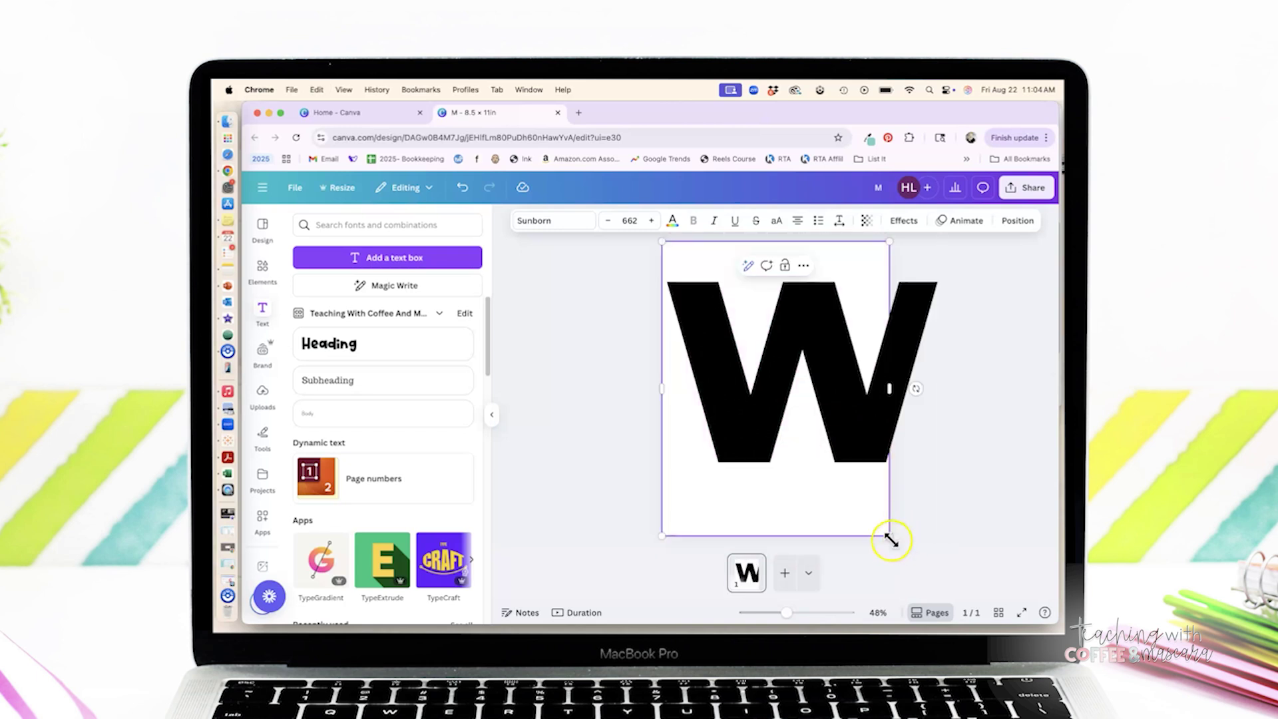
Shrink the W to about size 529 so it fits the page width, and move it slightly down
left_click_drag(890, 539, 803, 507)
left_click(944, 457)
left_click(819, 353)
left_click_drag(819, 354, 818, 374)
left_click(929, 400)
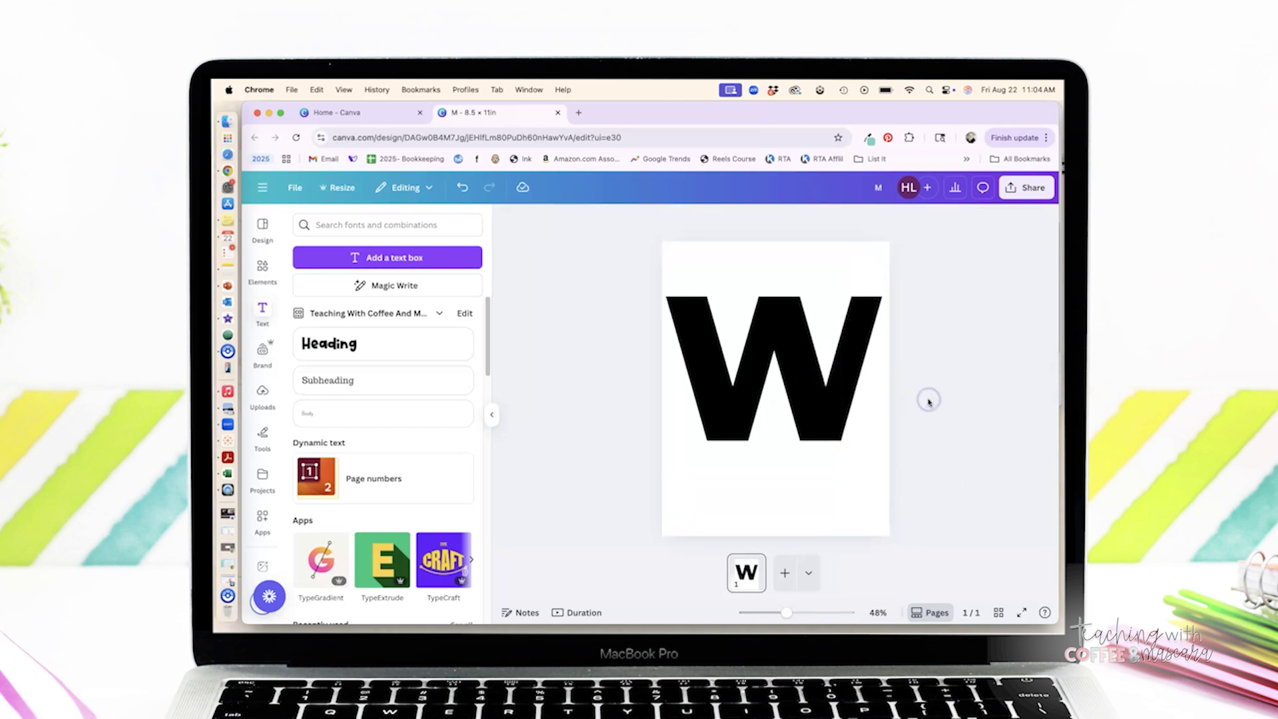
Open the brand kit's uploaded fonts and start adding a new font from the computer
left_click(263, 310)
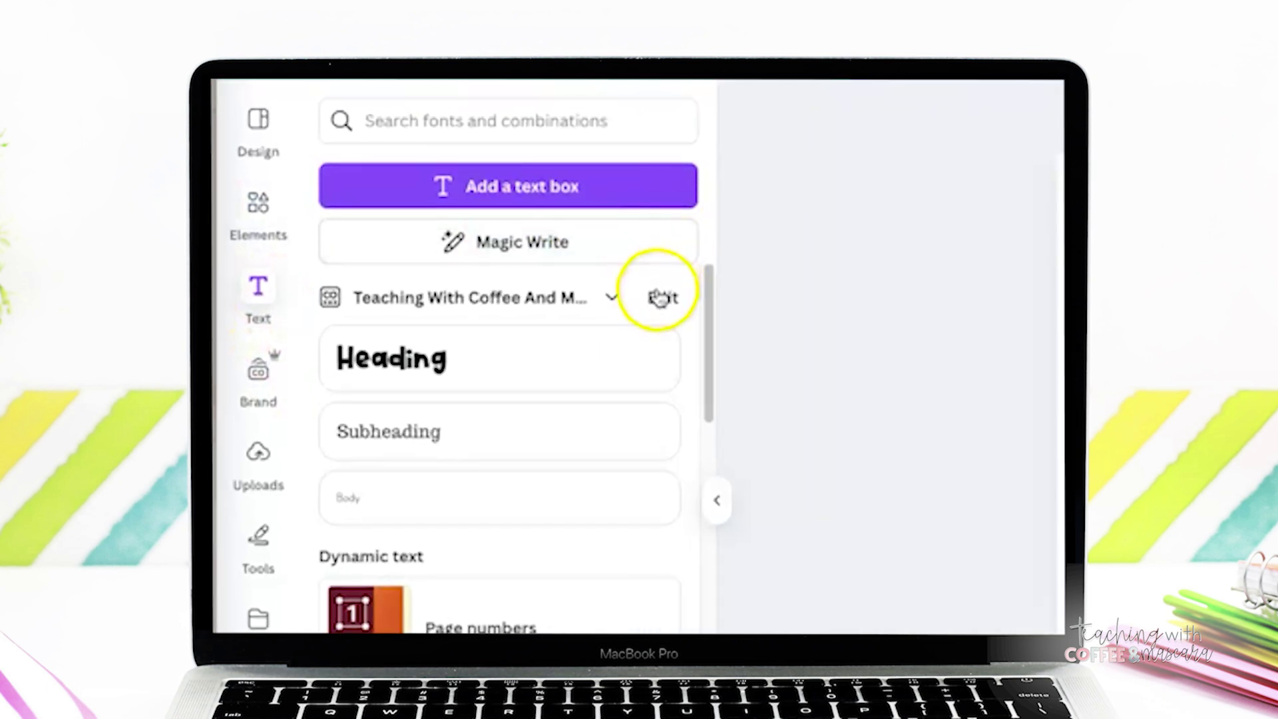
left_click(465, 313)
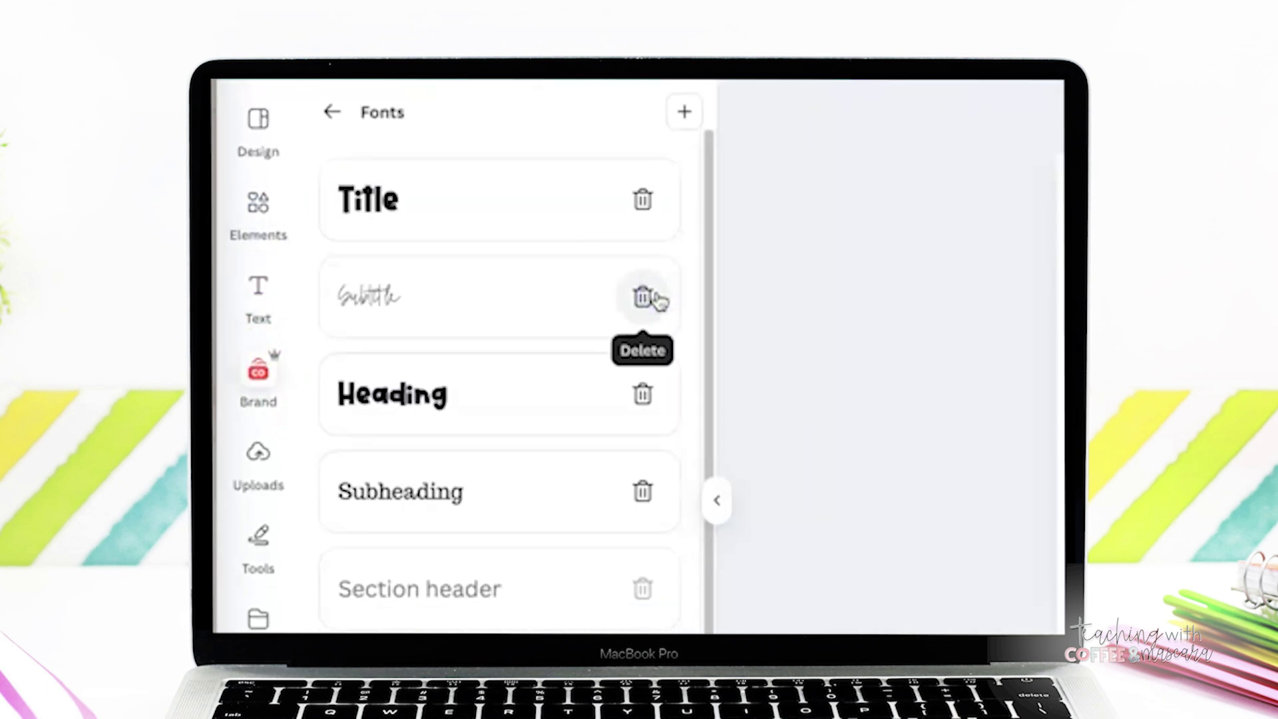
left_click(685, 111)
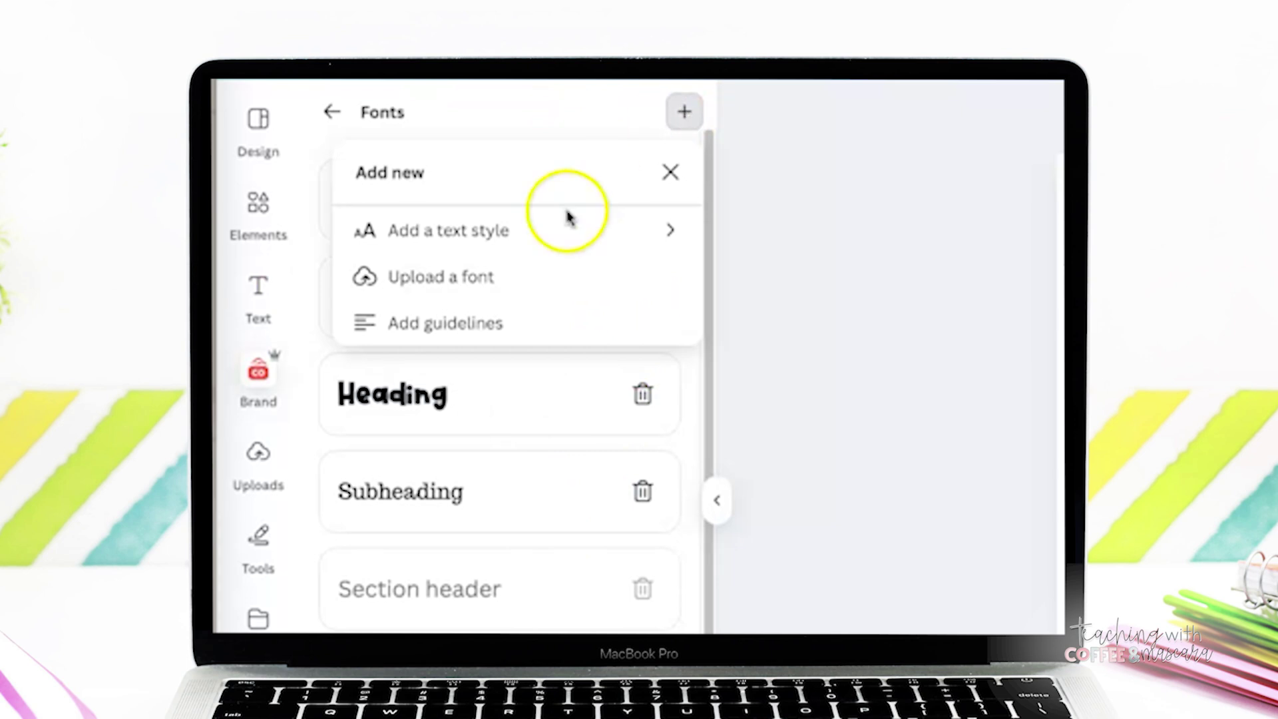
left_click(491, 285)
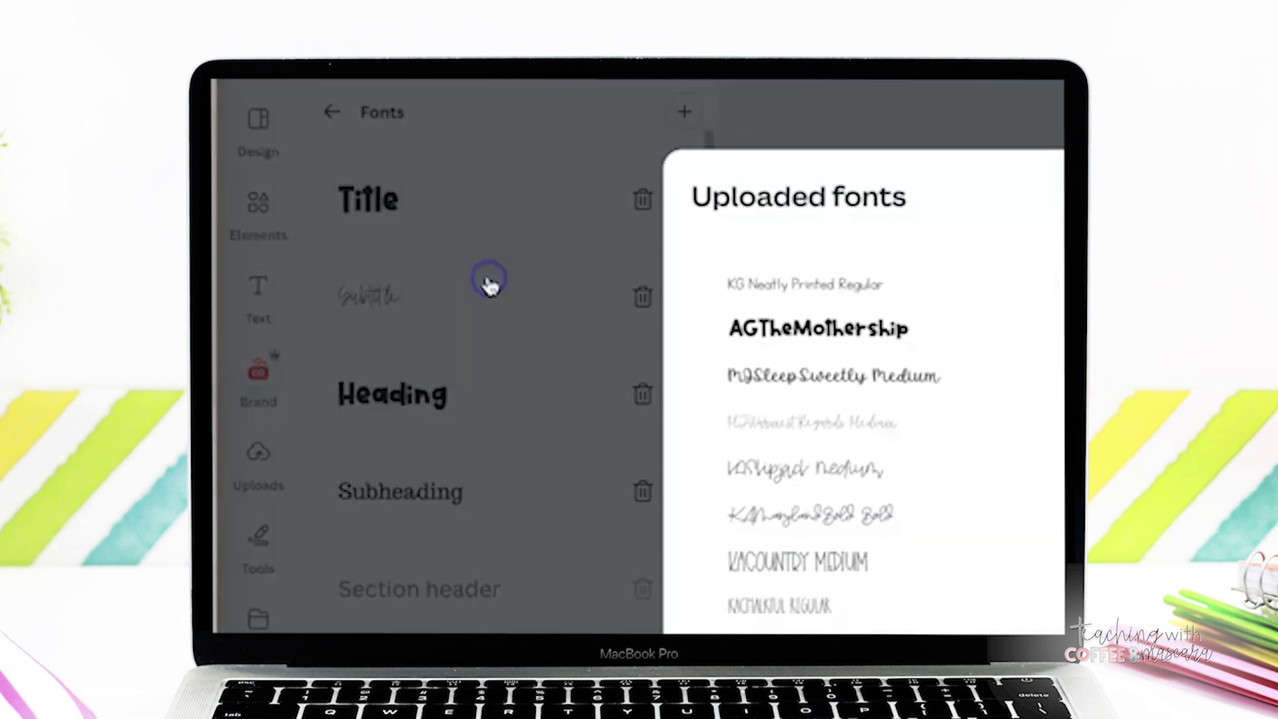
left_click(796, 267)
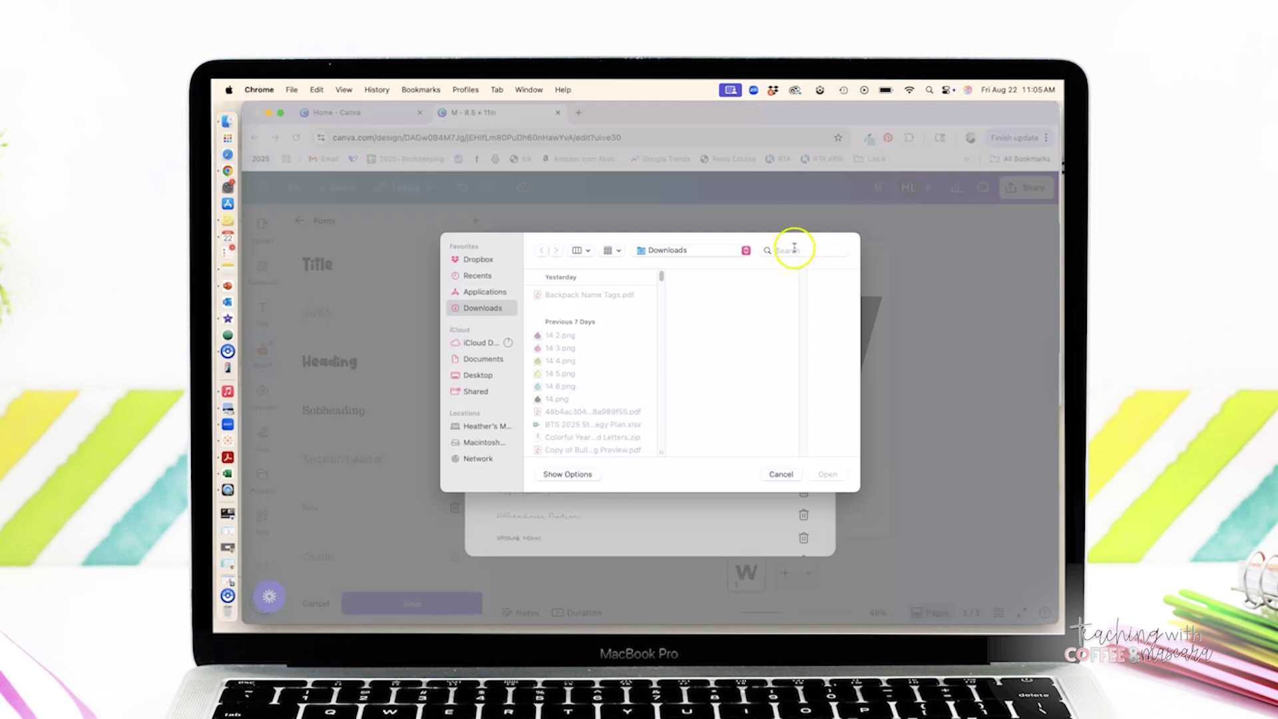
Try to upload KAHoney.ttf, confirming the right to use it, and leave the brand font settings
left_click(795, 250)
type("kahone")
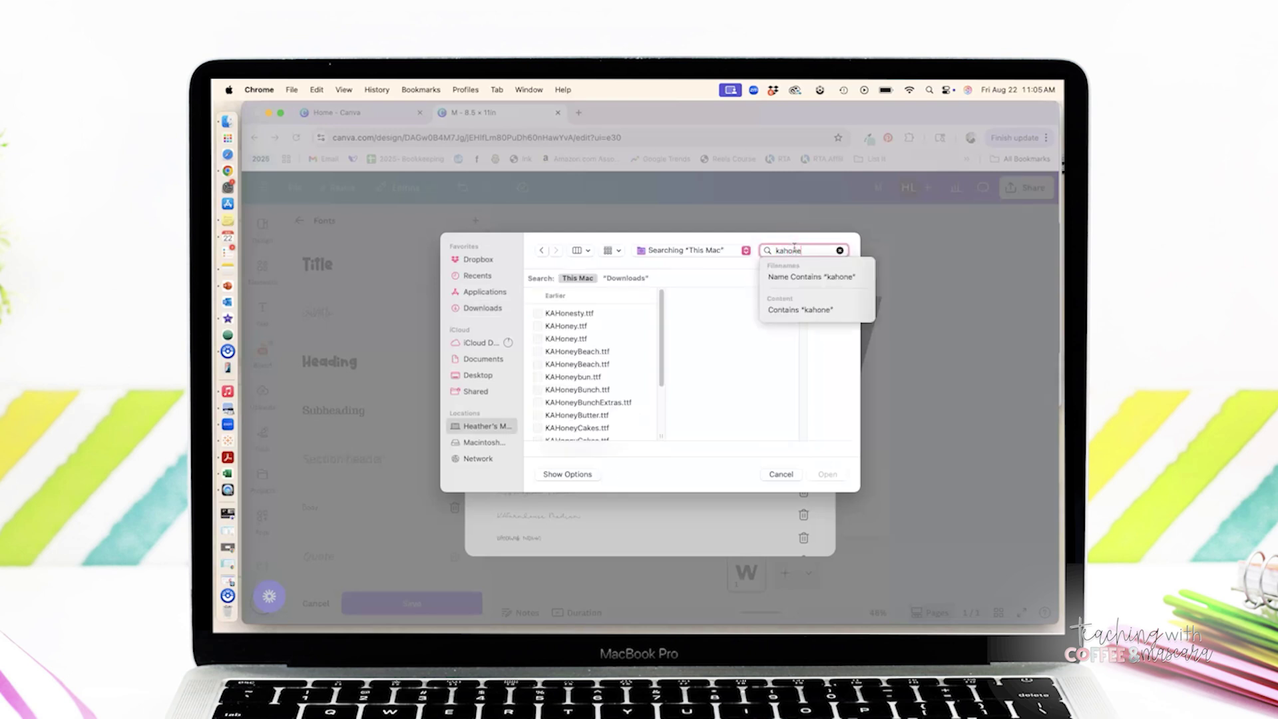
left_click(580, 326)
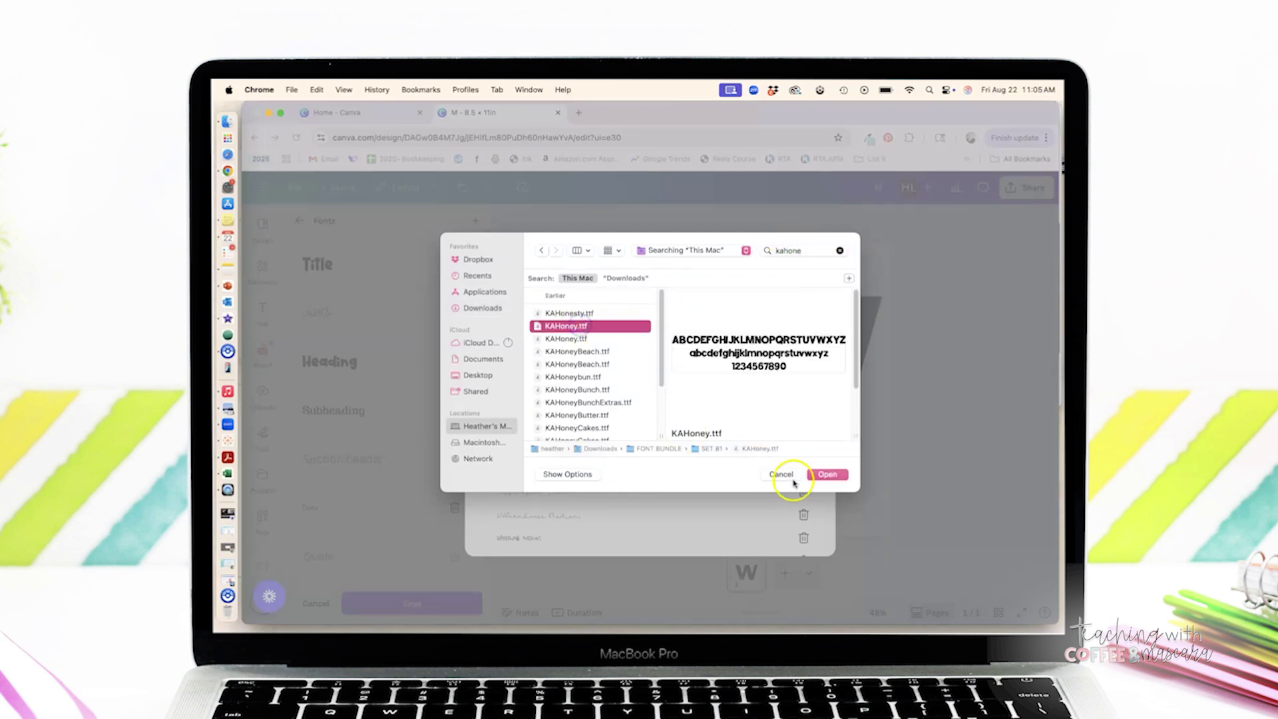
left_click(826, 475)
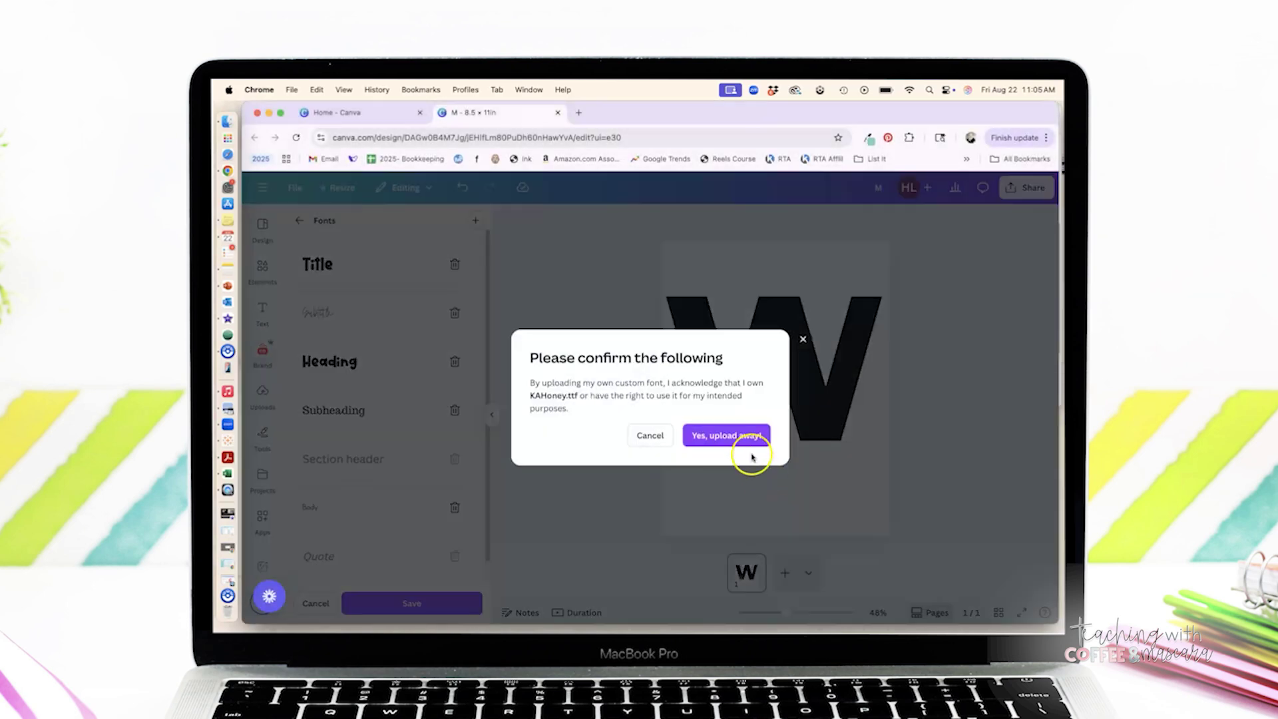
left_click(747, 437)
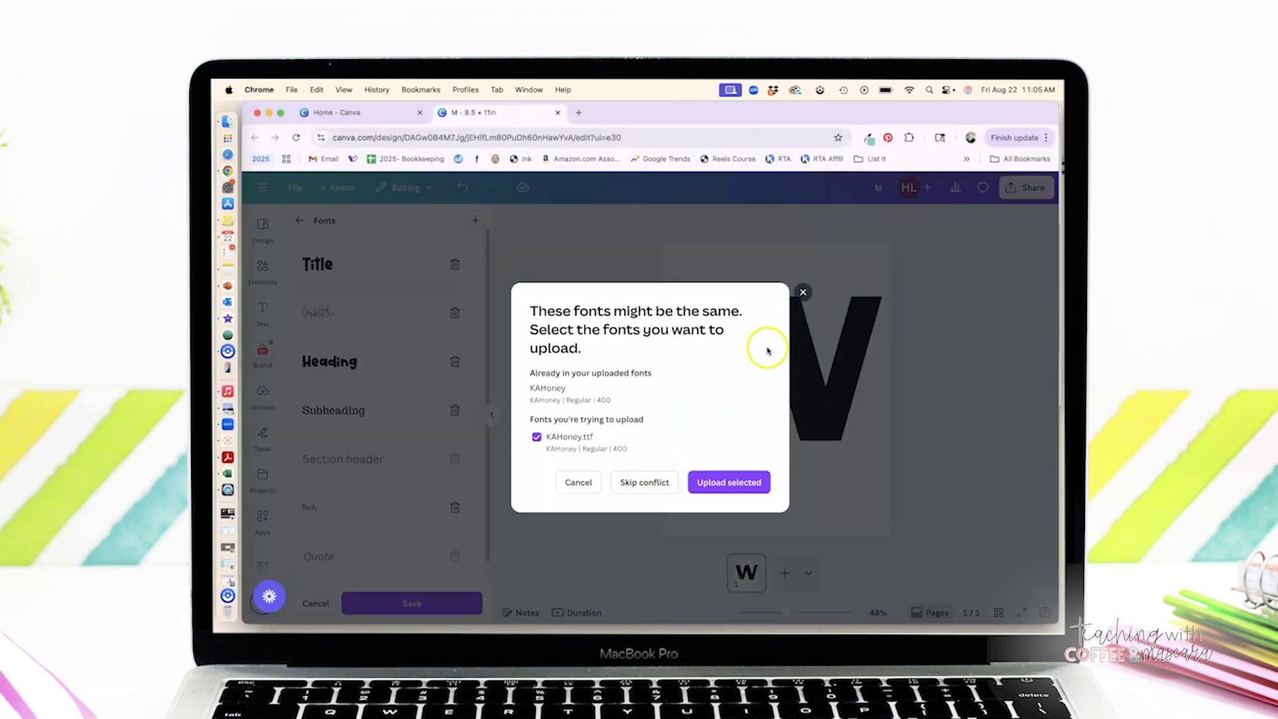
left_click(801, 293)
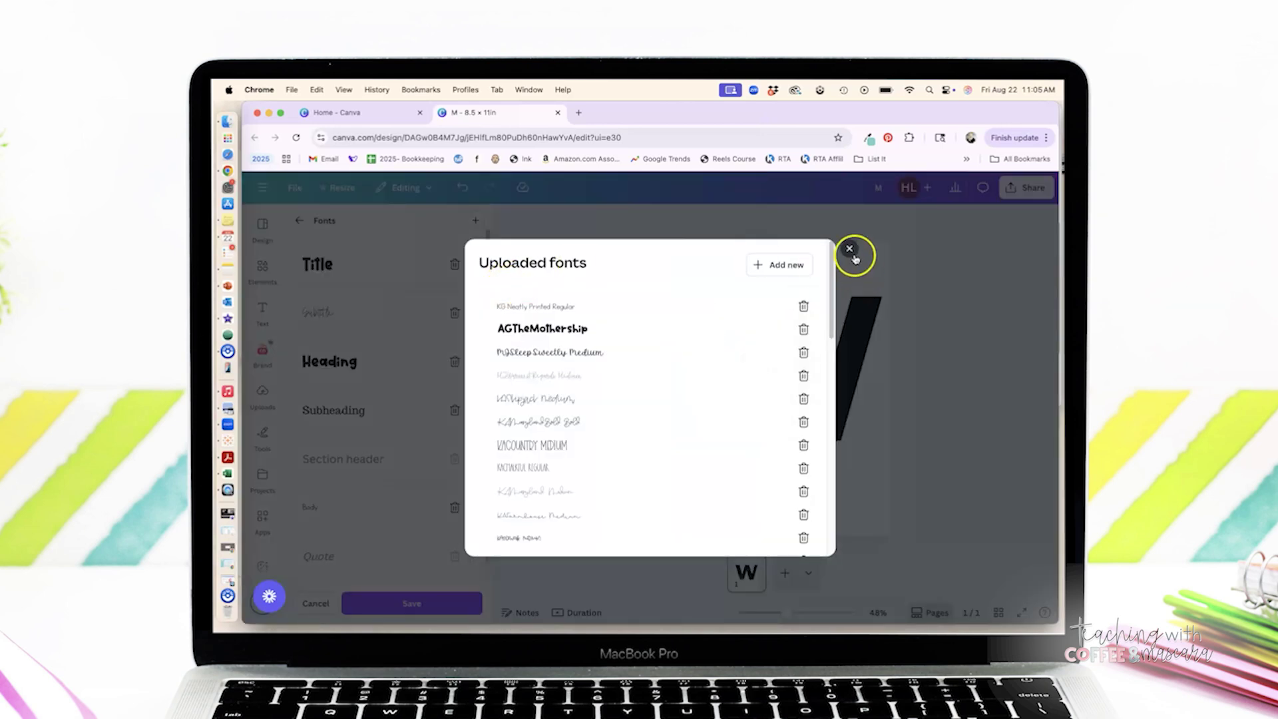
left_click(853, 253)
left_click(299, 221)
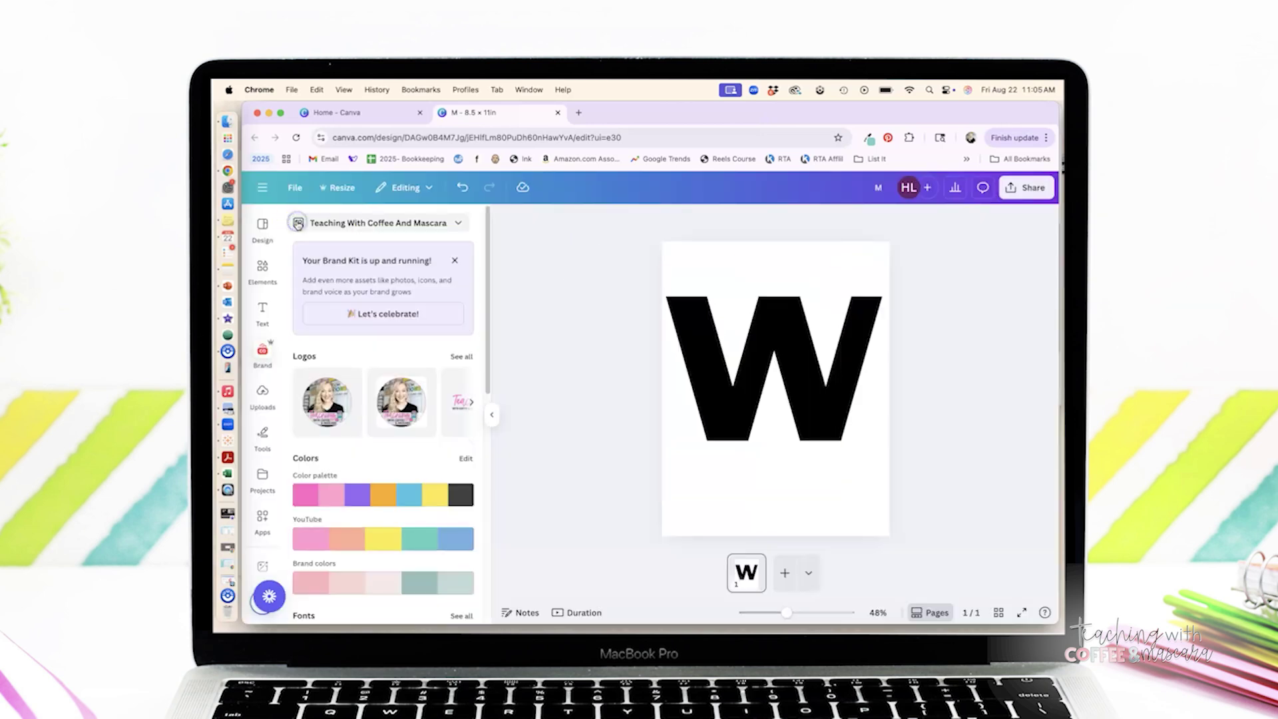
Set the W's font to KAHoney Regular, searching the fonts for "kahoney"
left_click(258, 413)
left_click(262, 313)
left_click(686, 365)
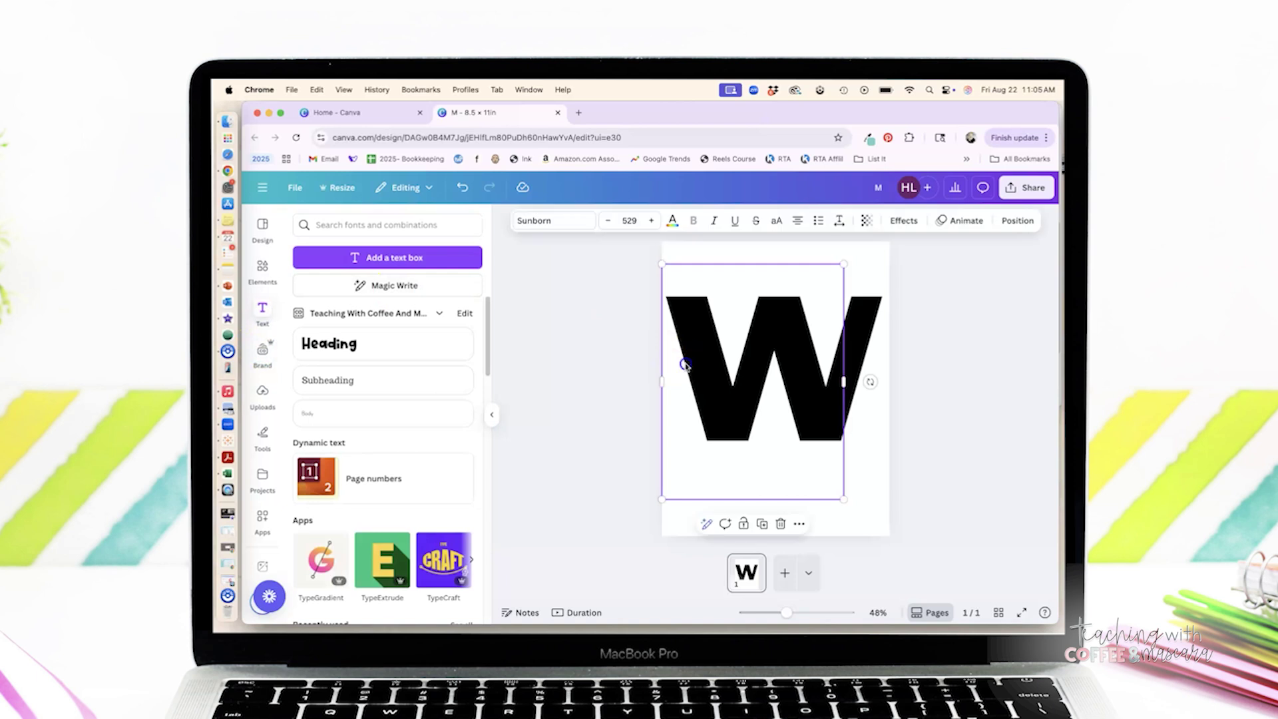
left_click(542, 220)
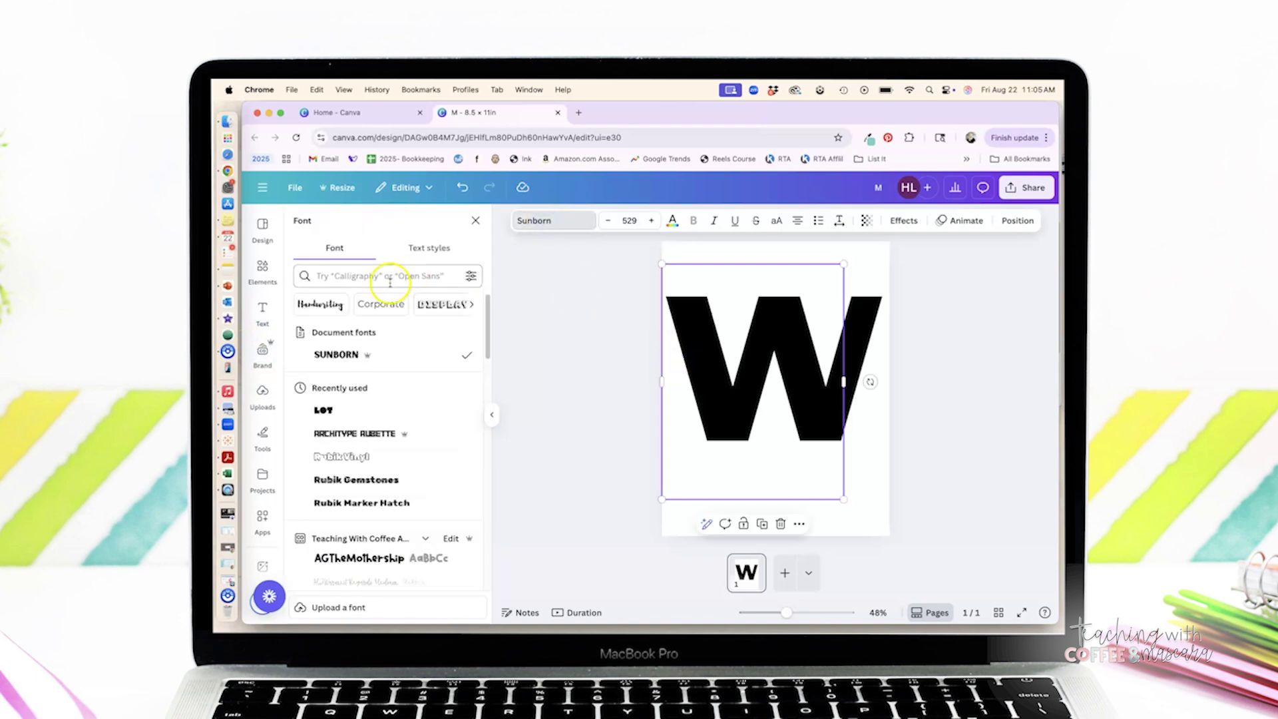
left_click(363, 276)
type("ka")
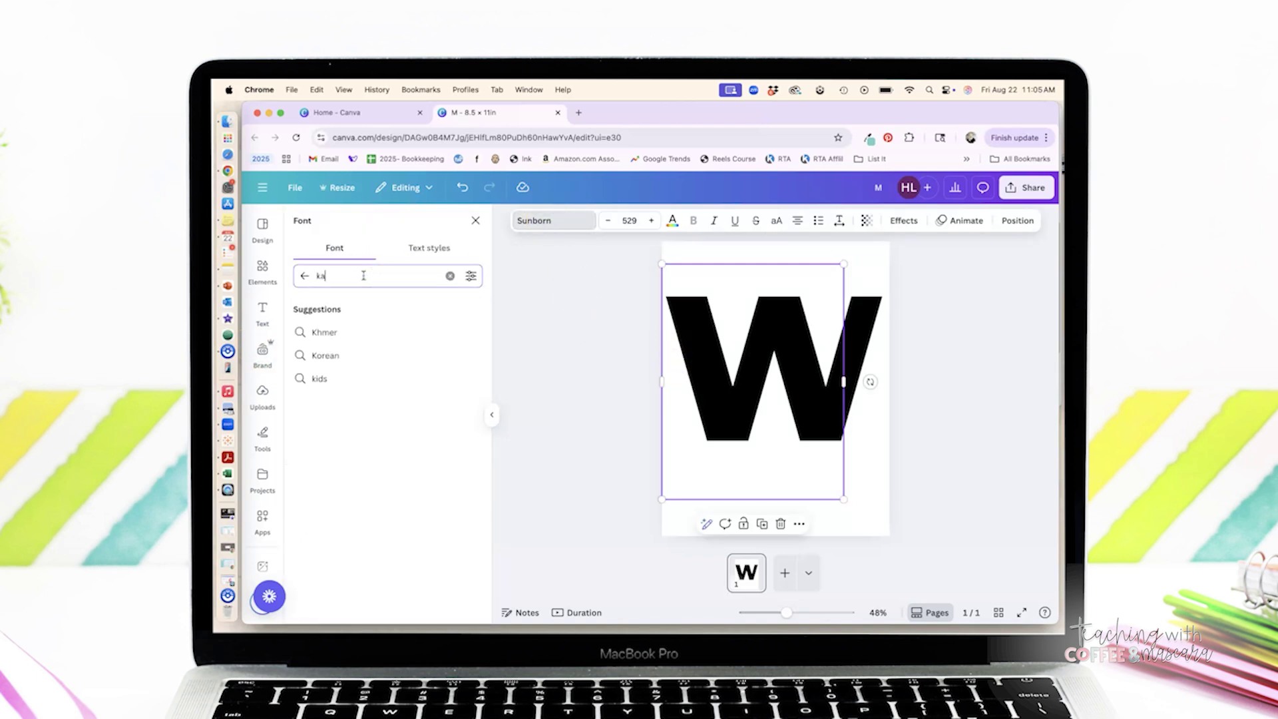
type("honey")
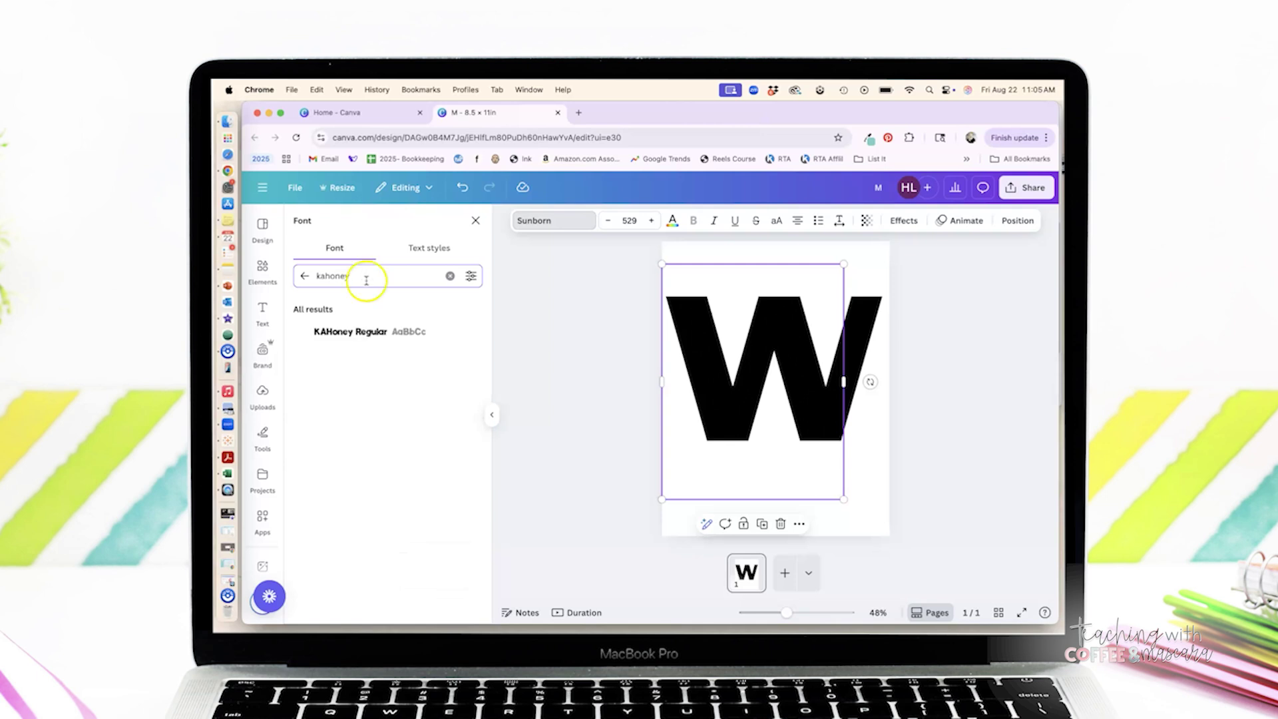
left_click(370, 333)
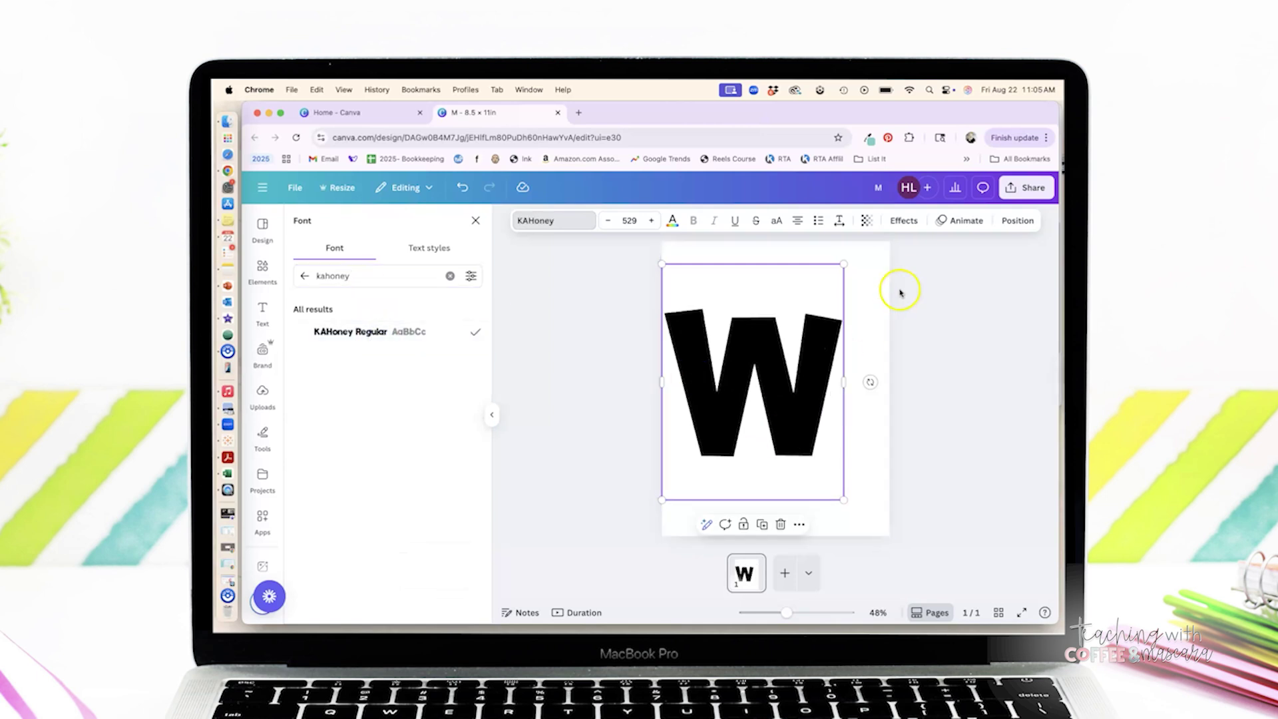
Enlarge the W to about size 630 and center it on the page
left_click_drag(844, 264, 903, 239)
left_click_drag(824, 301, 828, 328)
left_click(936, 399)
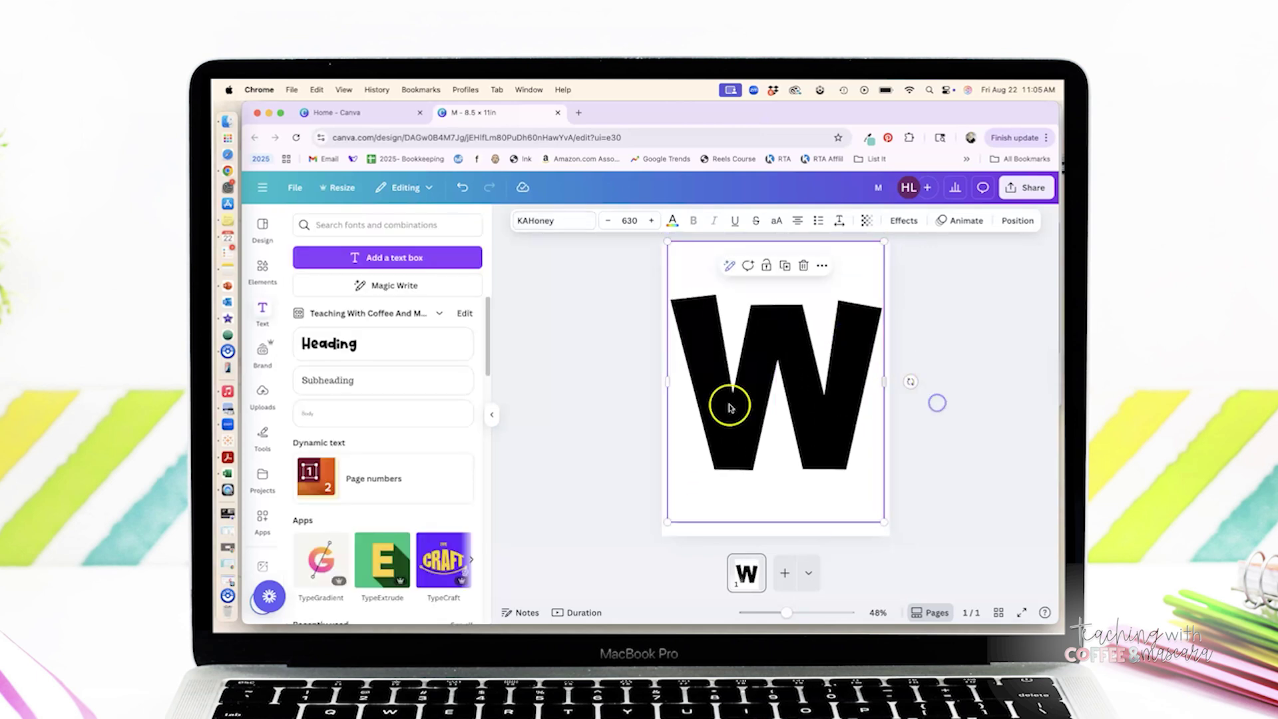
left_click(805, 516)
left_click(584, 471)
Try stretching a square over the W's left stroke to match the letter's height, and remove it
left_click(263, 266)
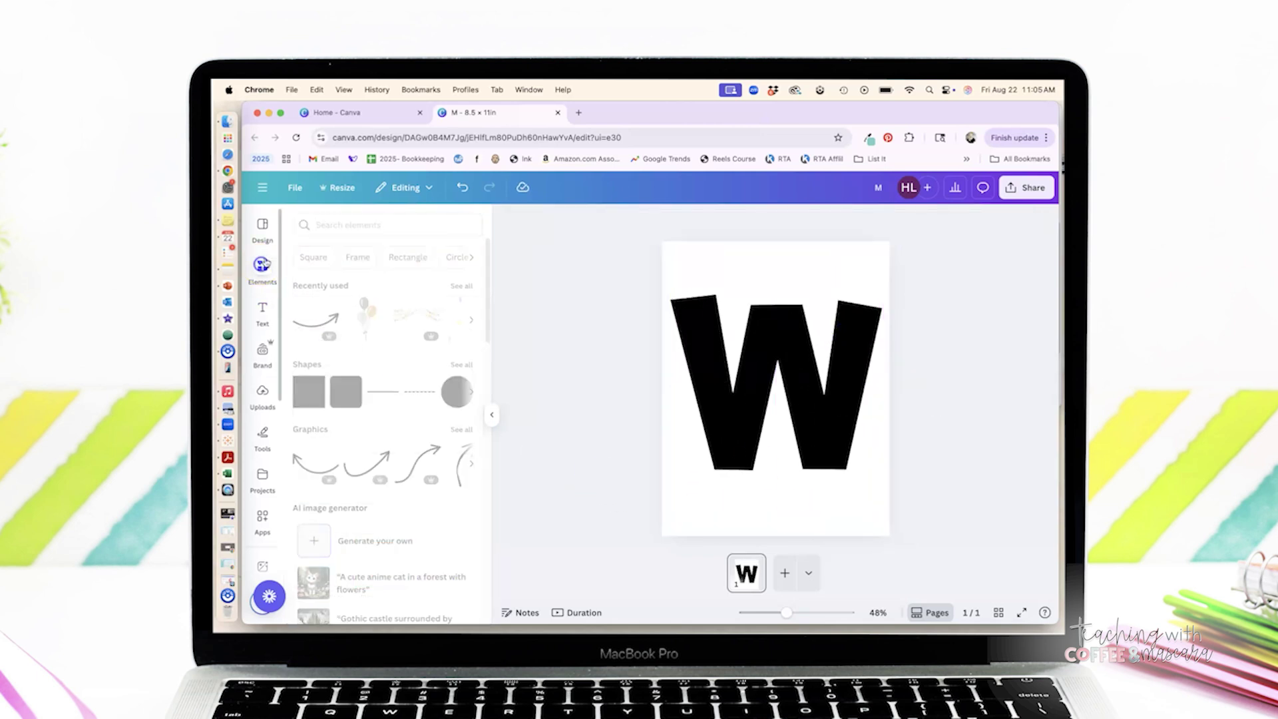
left_click(326, 393)
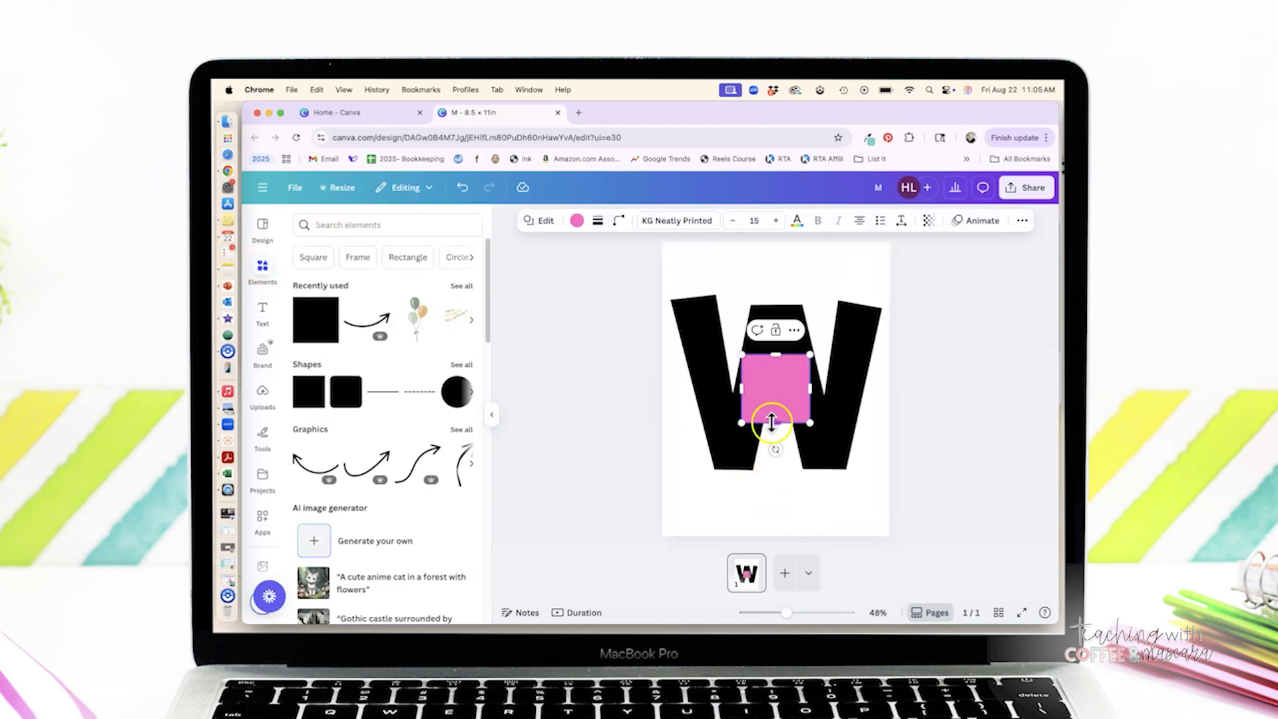
mouse_move(796, 407)
left_mouse_down()
mouse_move(752, 347)
mouse_move(742, 465)
left_mouse_up()
left_click(966, 426)
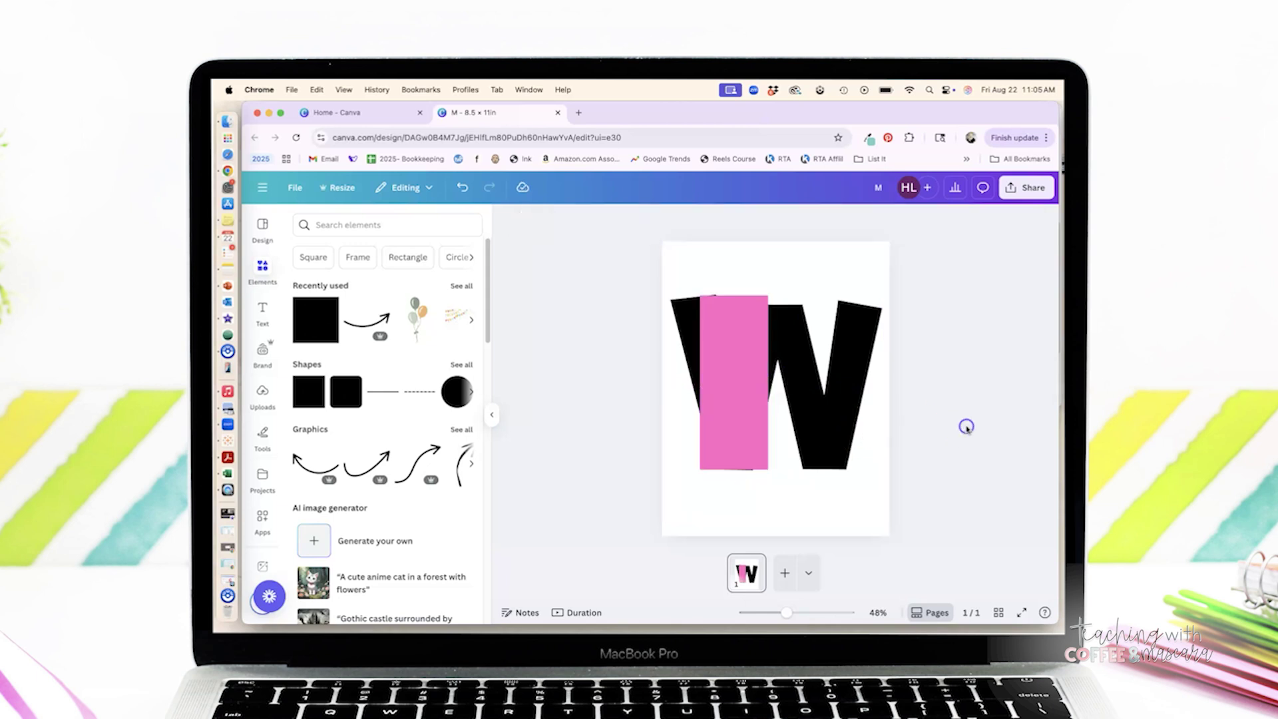
left_click(705, 389)
key("Delete")
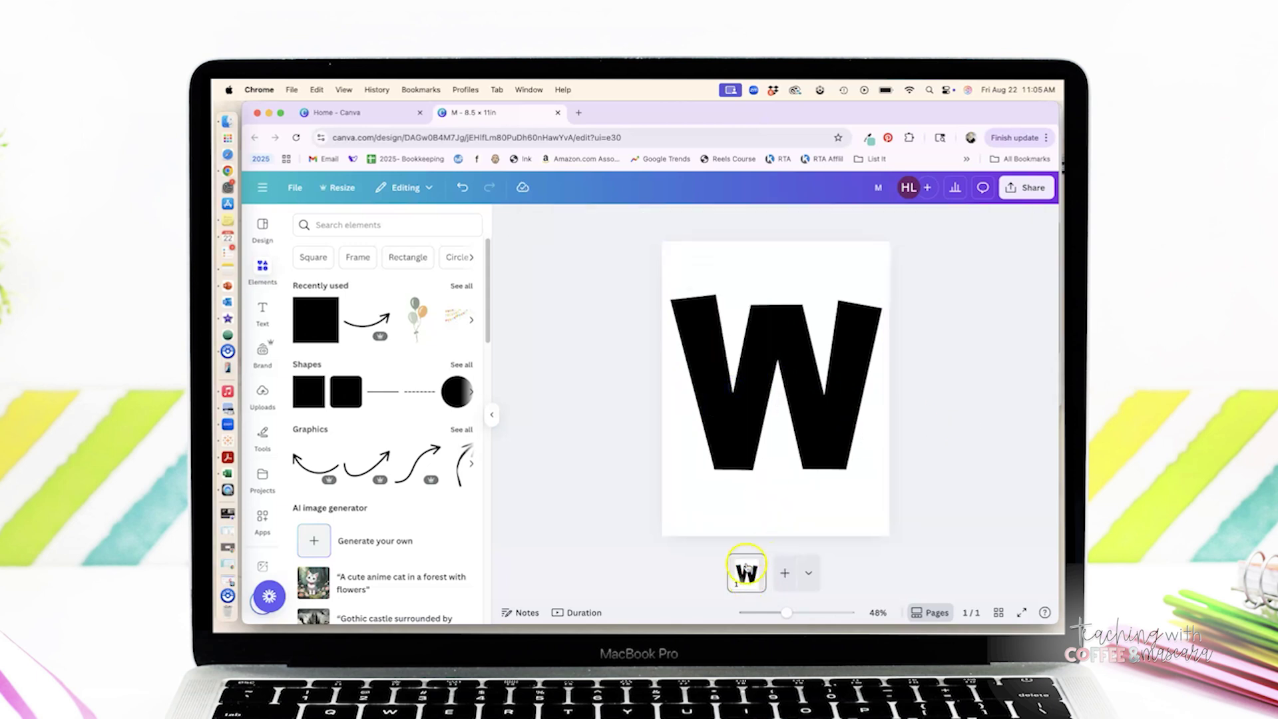
Replace the W with the letter C and center it on the page
left_click(747, 373)
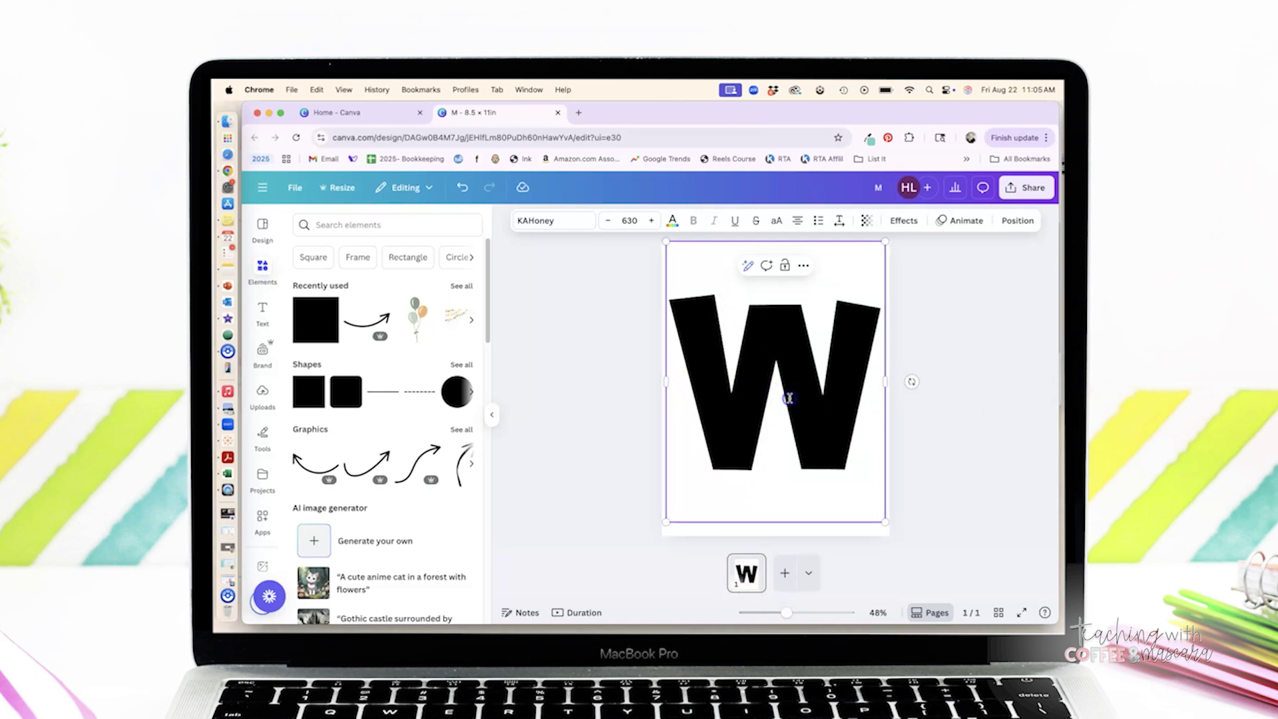
key("super+z")
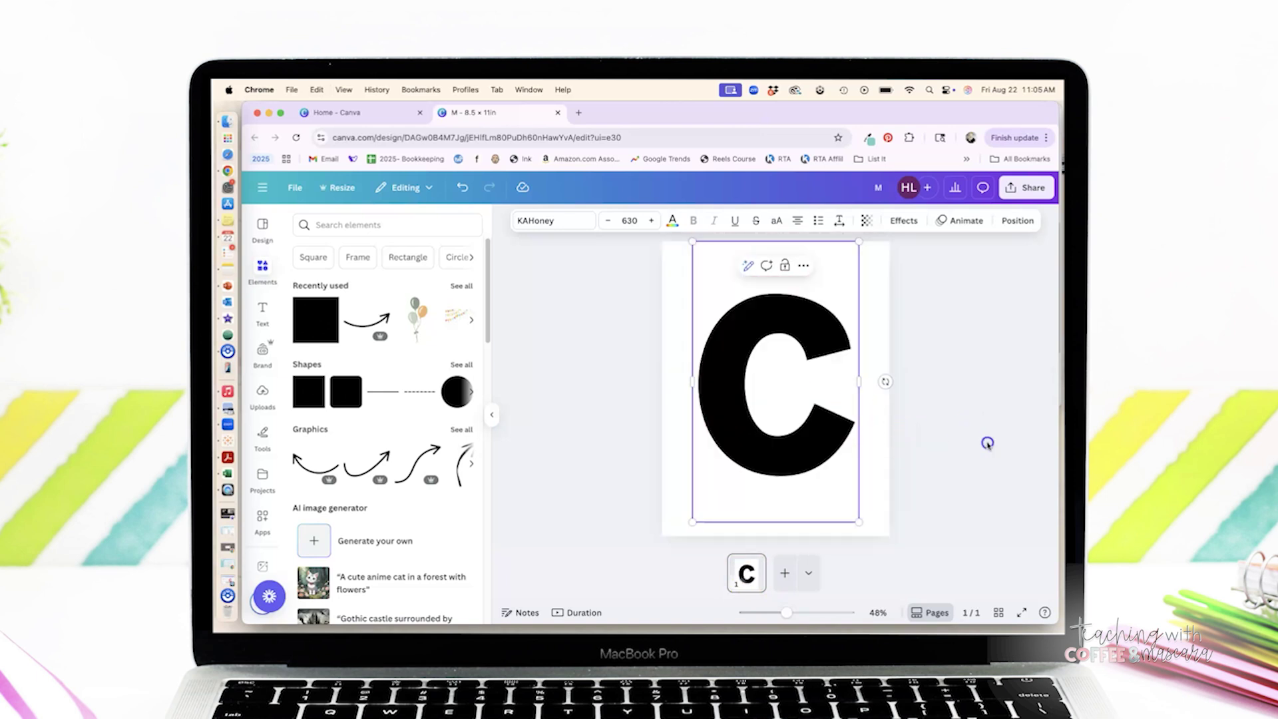
left_click_drag(813, 419, 817, 424)
left_click(961, 521)
left_click(749, 576)
left_click(786, 474)
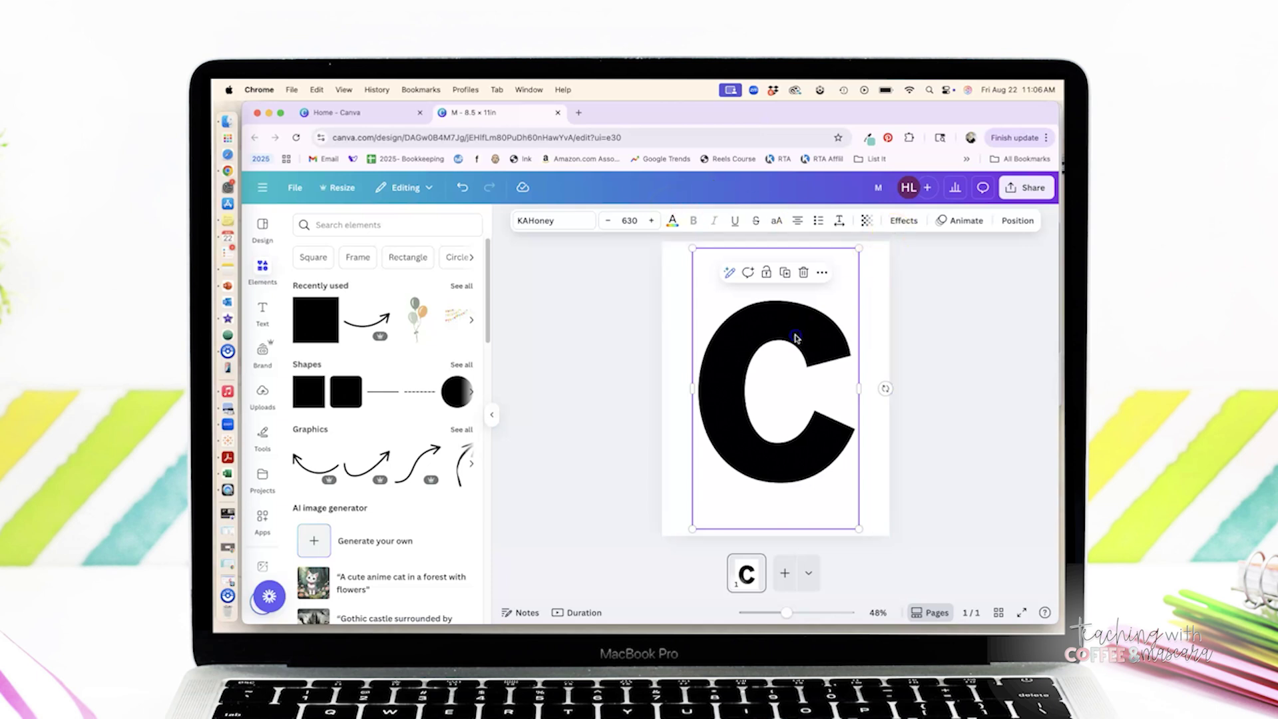
Apply the Outline text effect to the C with a thickness of 200
key("super+alt+v")
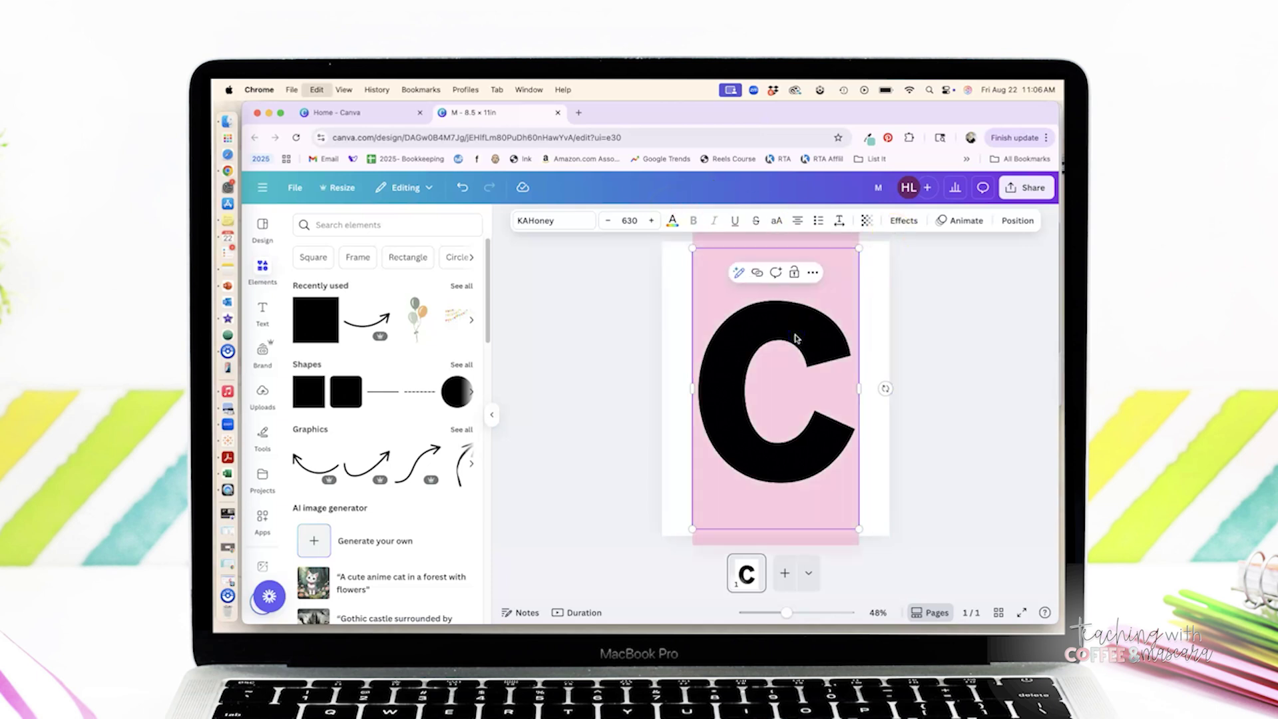
left_click(907, 221)
left_click(445, 362)
left_click(461, 438)
left_click_drag(323, 437, 408, 440)
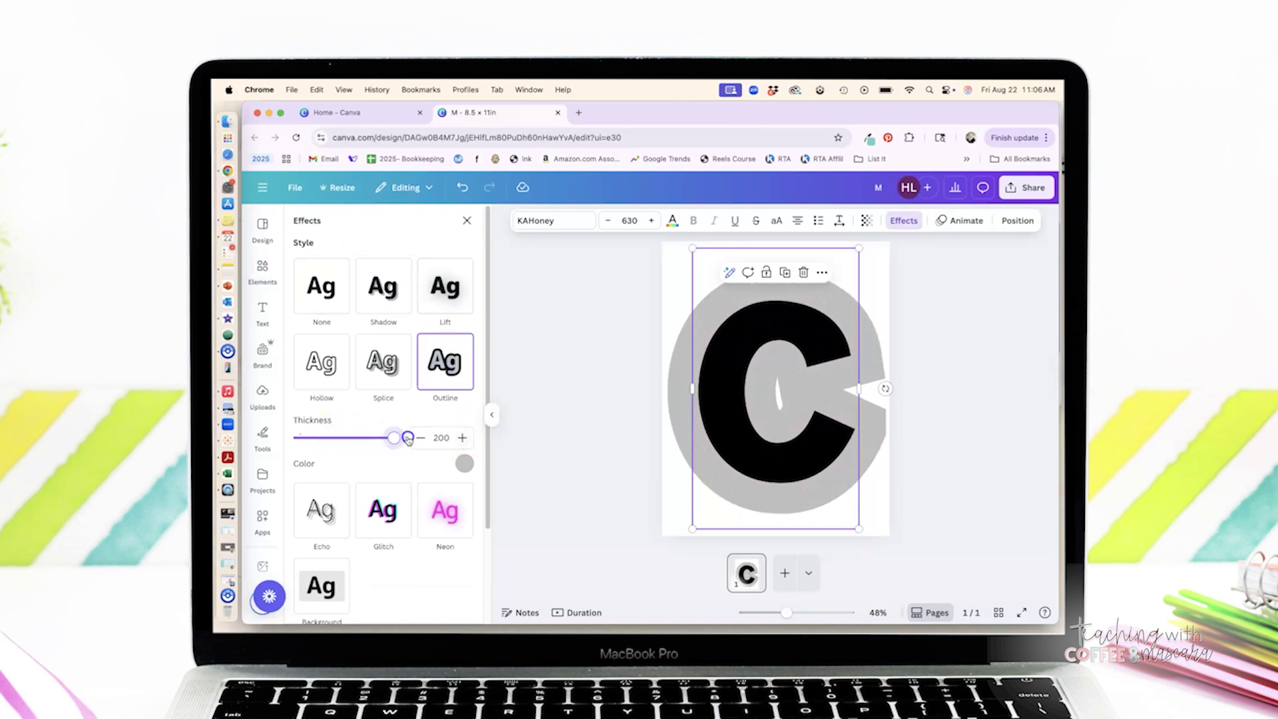
Set the color of the C's outline to light gray from the default solid colors
left_click(463, 463)
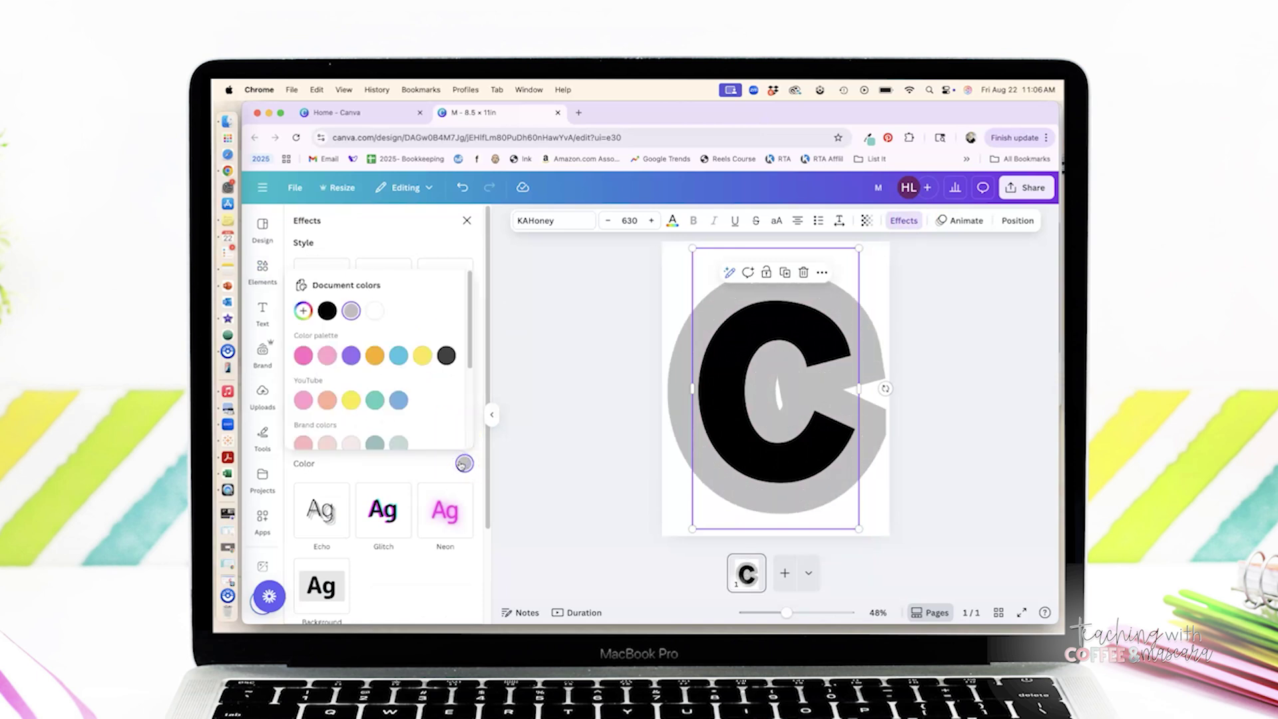
scroll(436, 408, "down", 4)
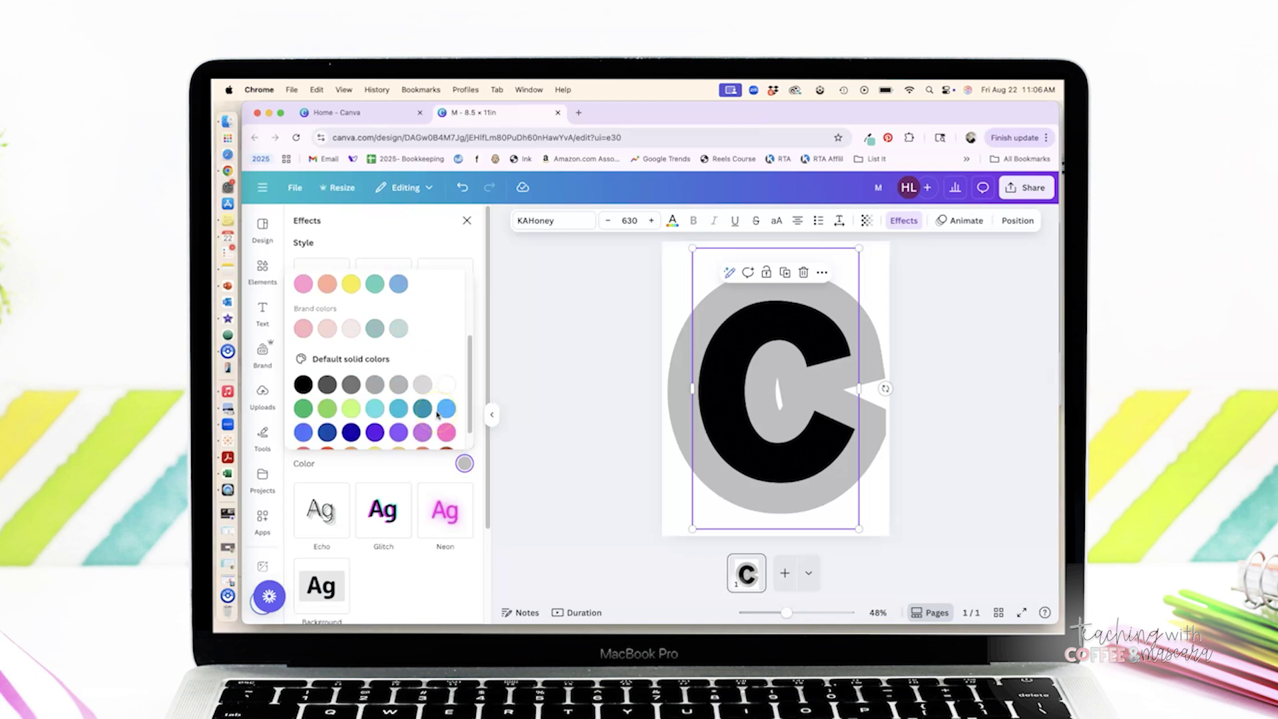
left_click(420, 385)
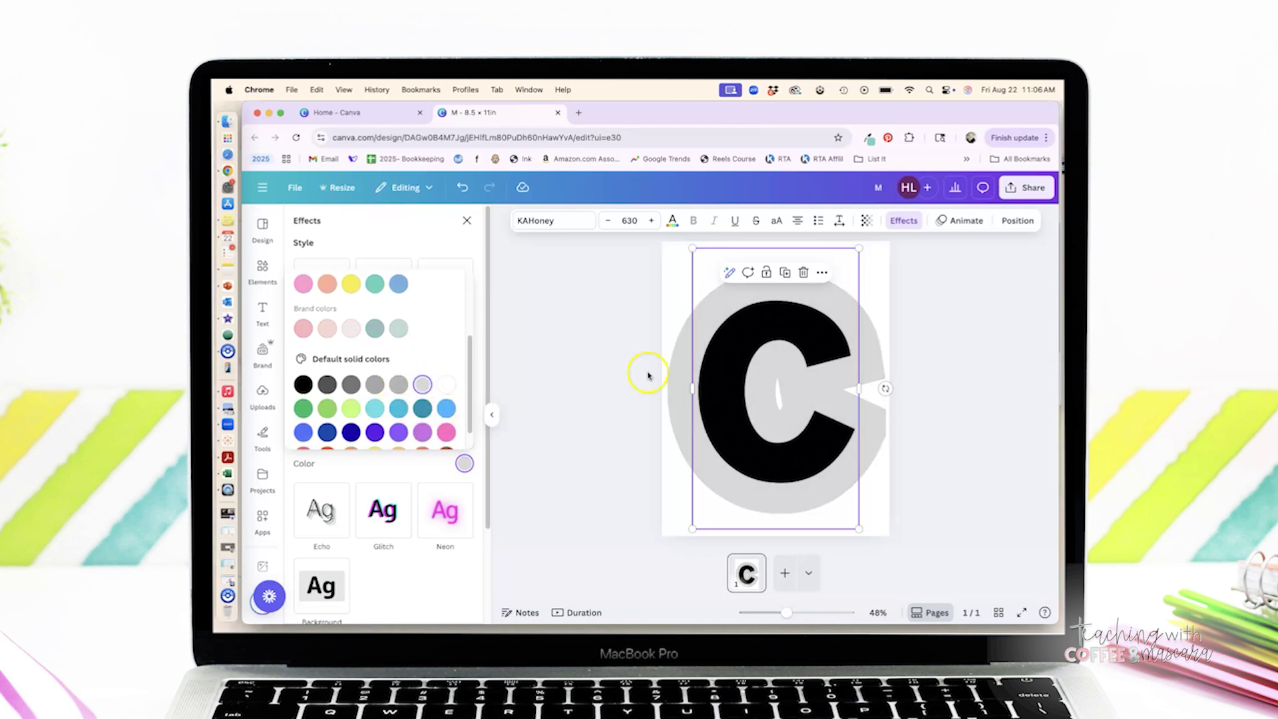
left_click(954, 458)
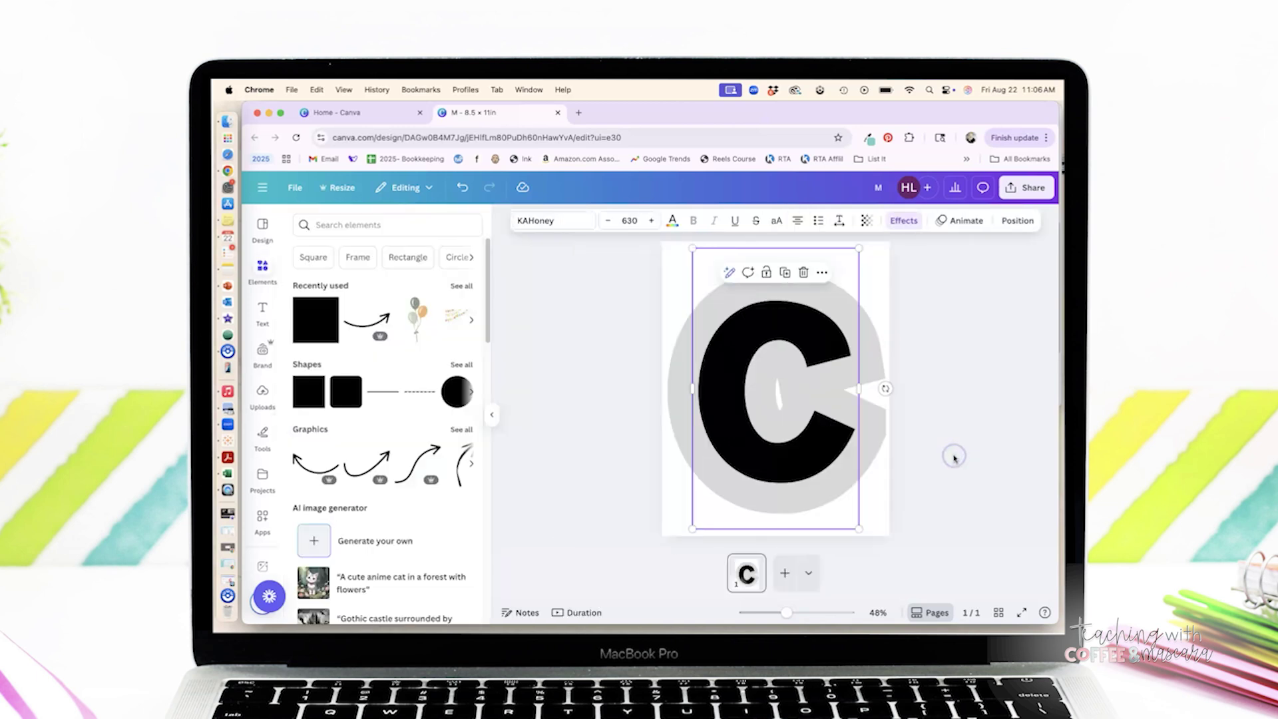
left_click(954, 458)
Switch the C's text effect to Hollow with a thickness of 100
left_click(833, 450)
left_click(903, 220)
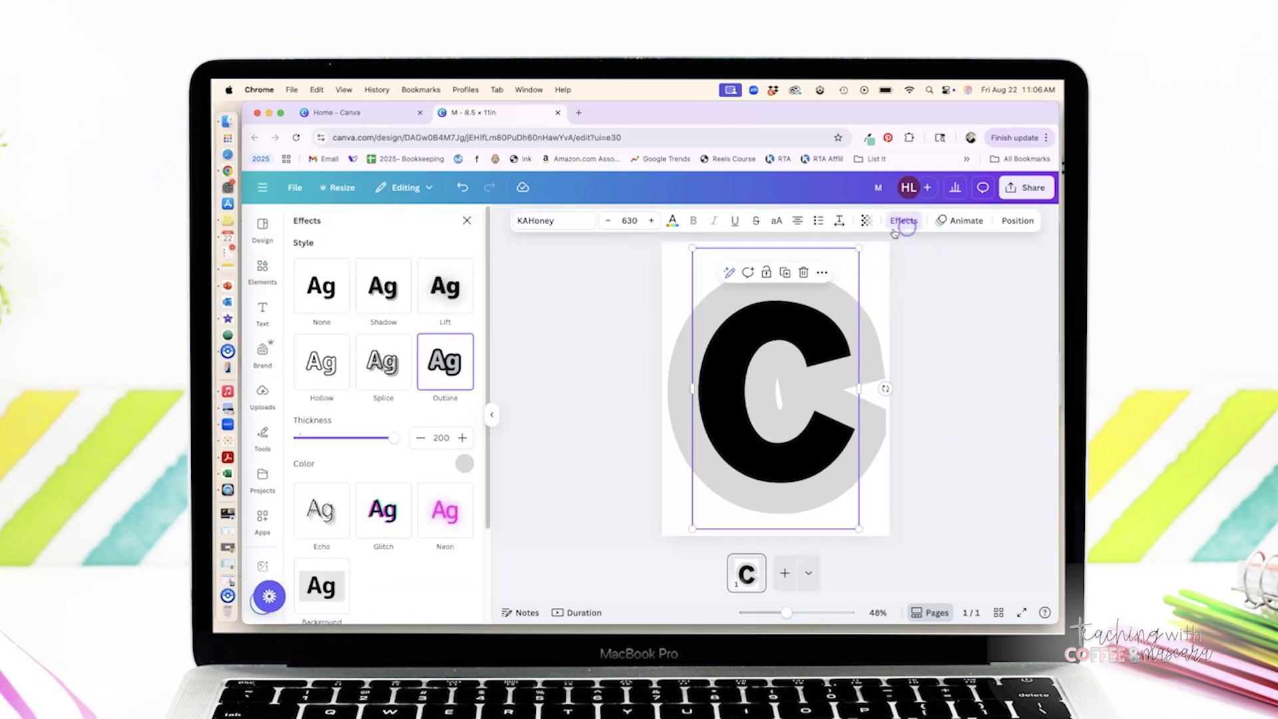
left_click(317, 356)
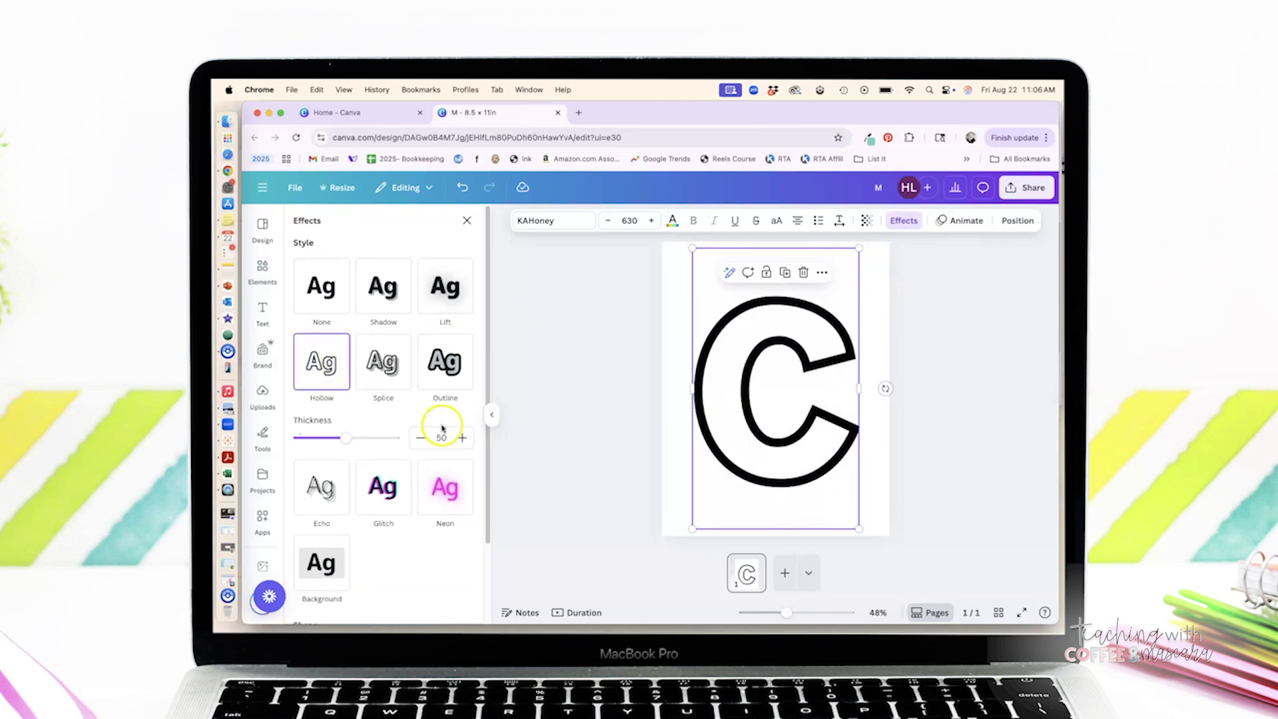
left_click(450, 437)
type("100")
key("Return")
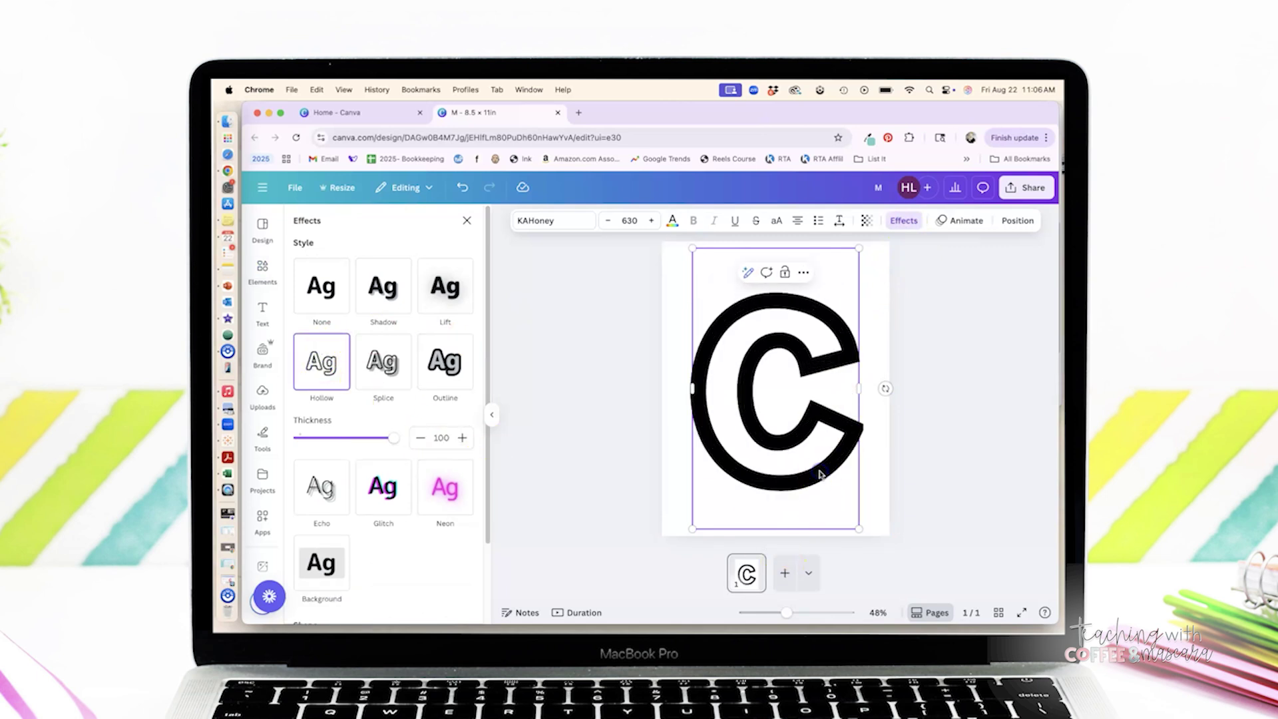
Set the hollow C's text color to light gray from the default solid colors
double_click(820, 471)
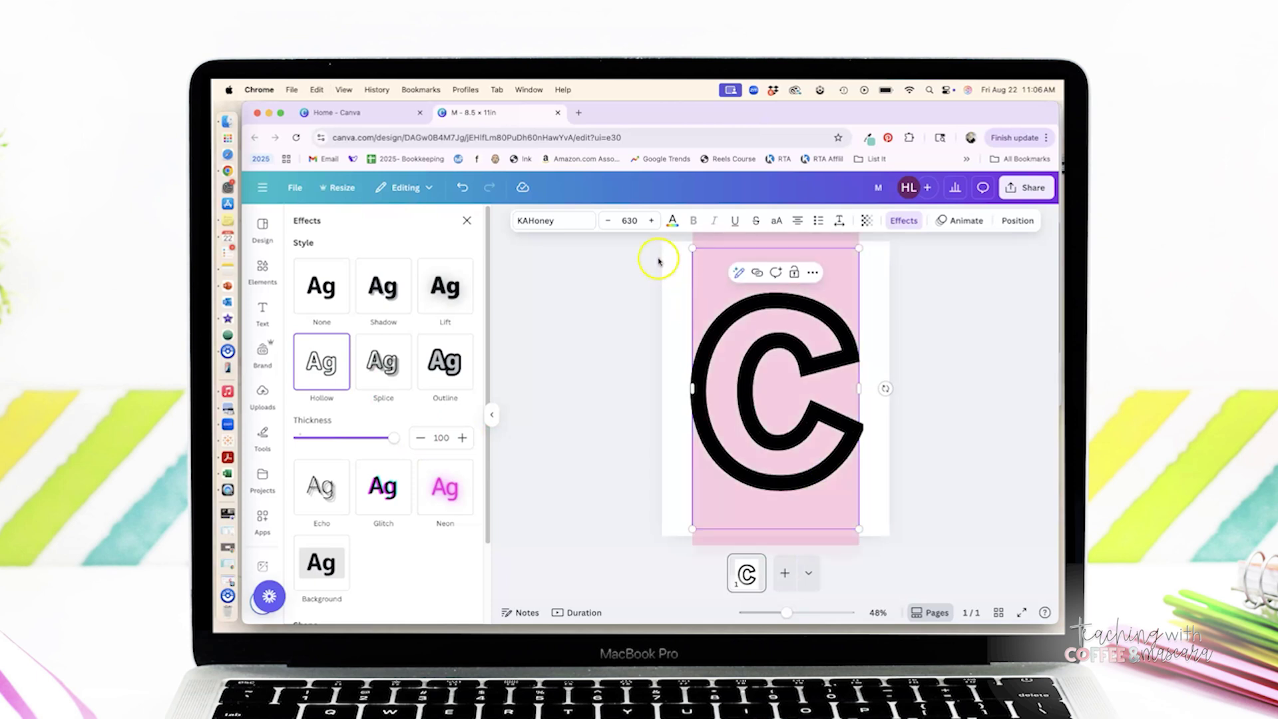
left_click(672, 220)
left_click(415, 536)
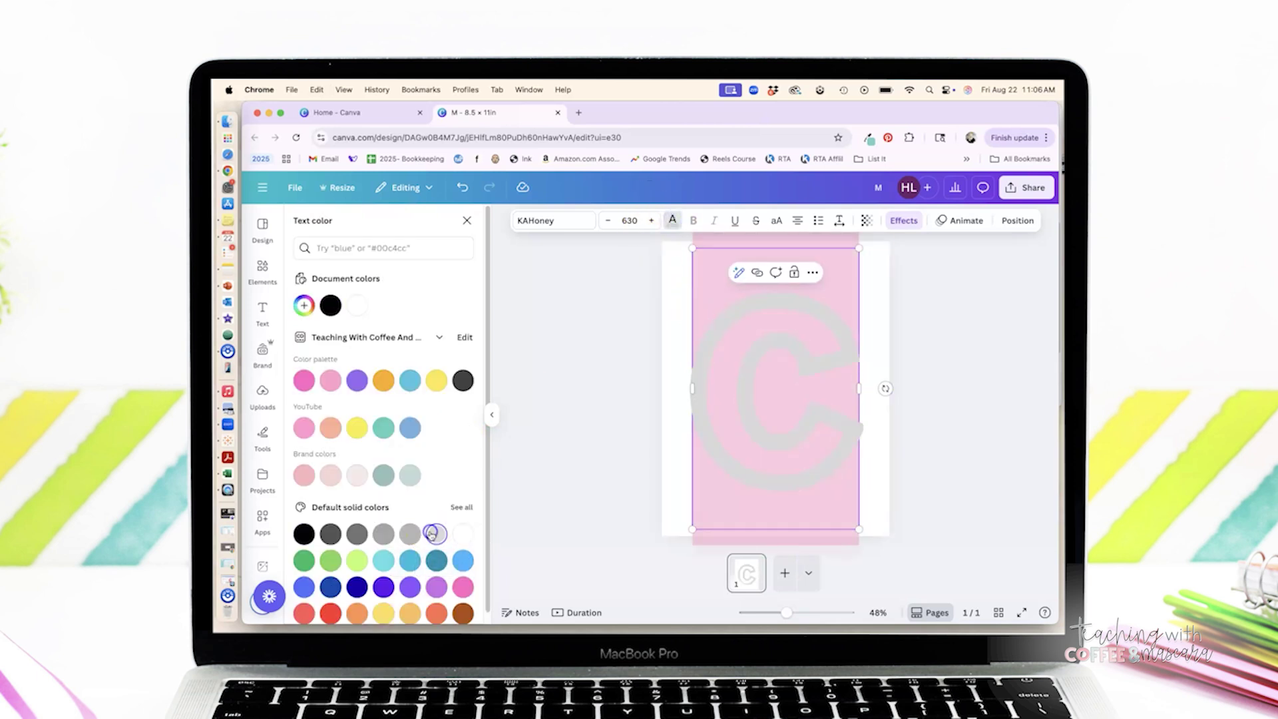
left_click(950, 478)
left_click(950, 478)
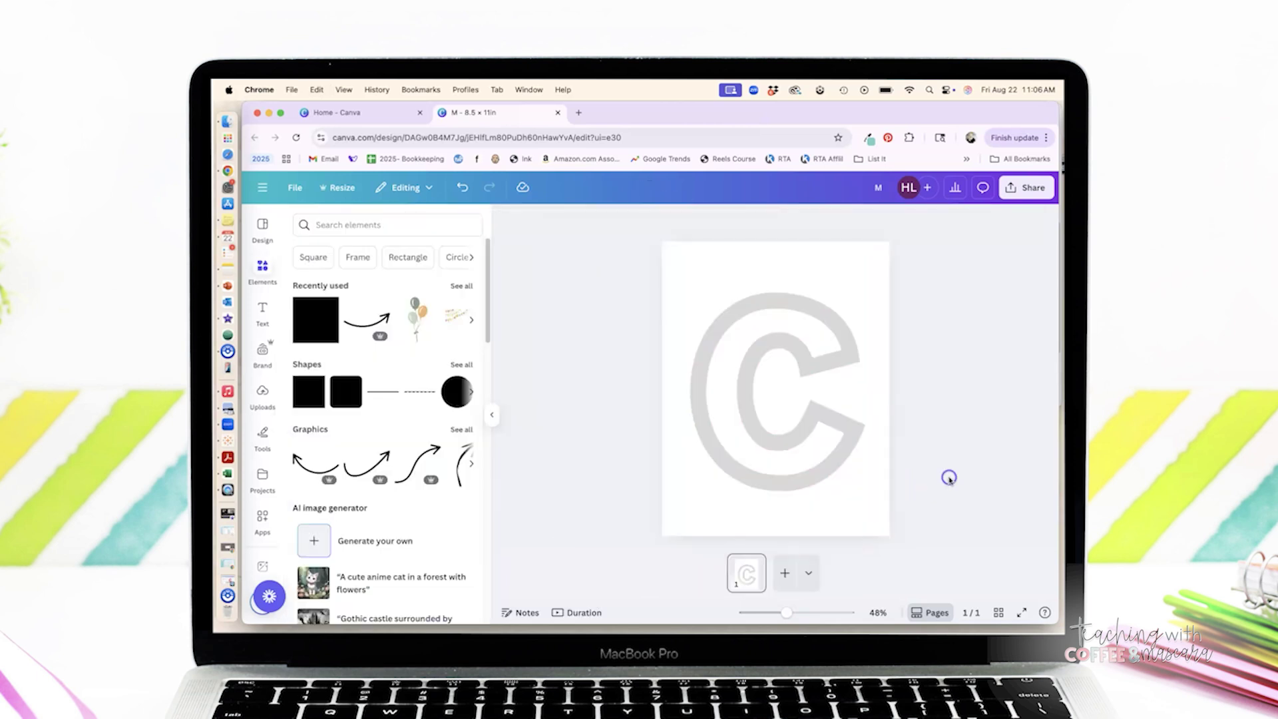
Duplicate the page with the gray hollow C twice to make three pages
left_click(743, 581)
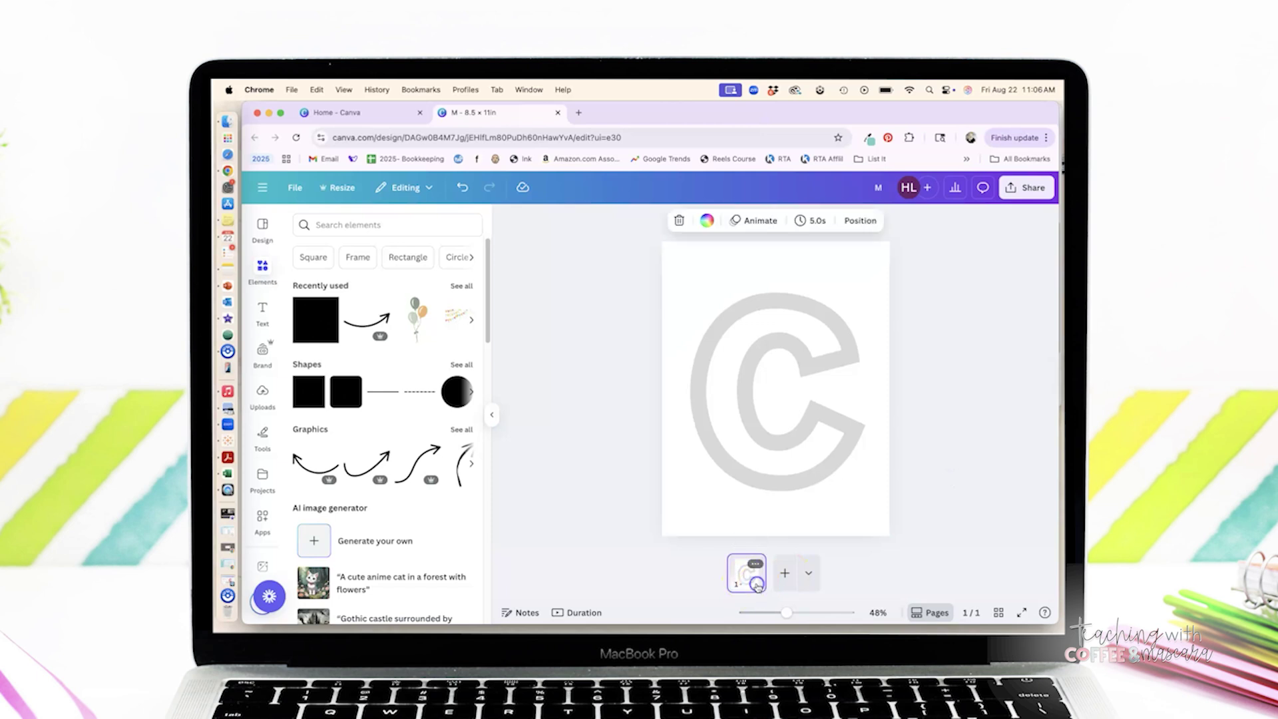
key("super+d")
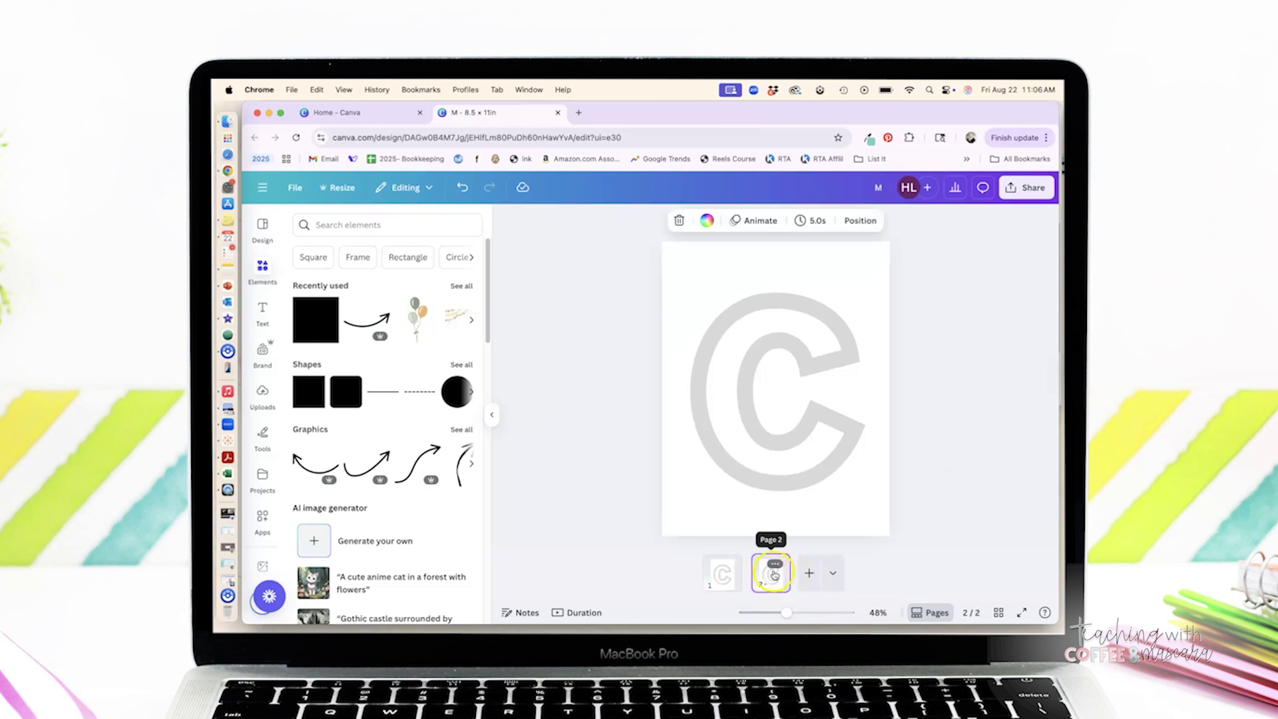
left_click(775, 564)
left_click(830, 350)
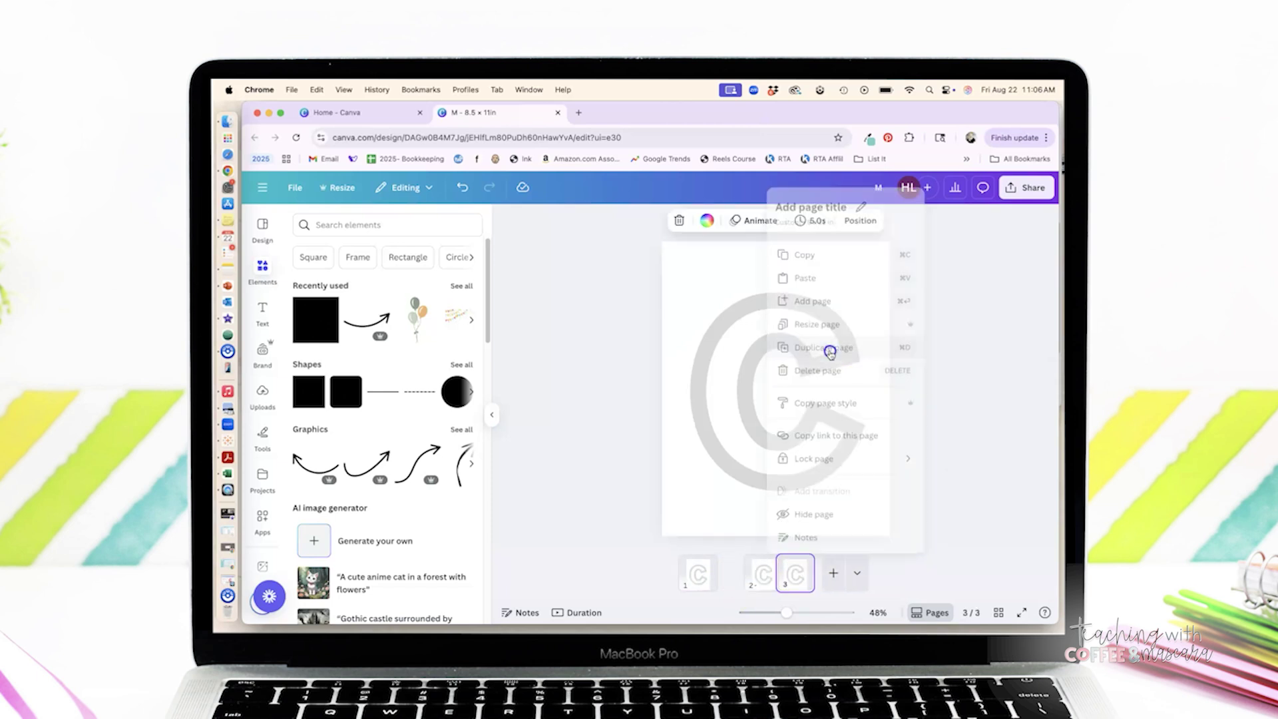
Change the letter on page 2 to O and the letter on page 3 to L
left_click(746, 574)
left_click(766, 428)
double_click(771, 433)
type("O")
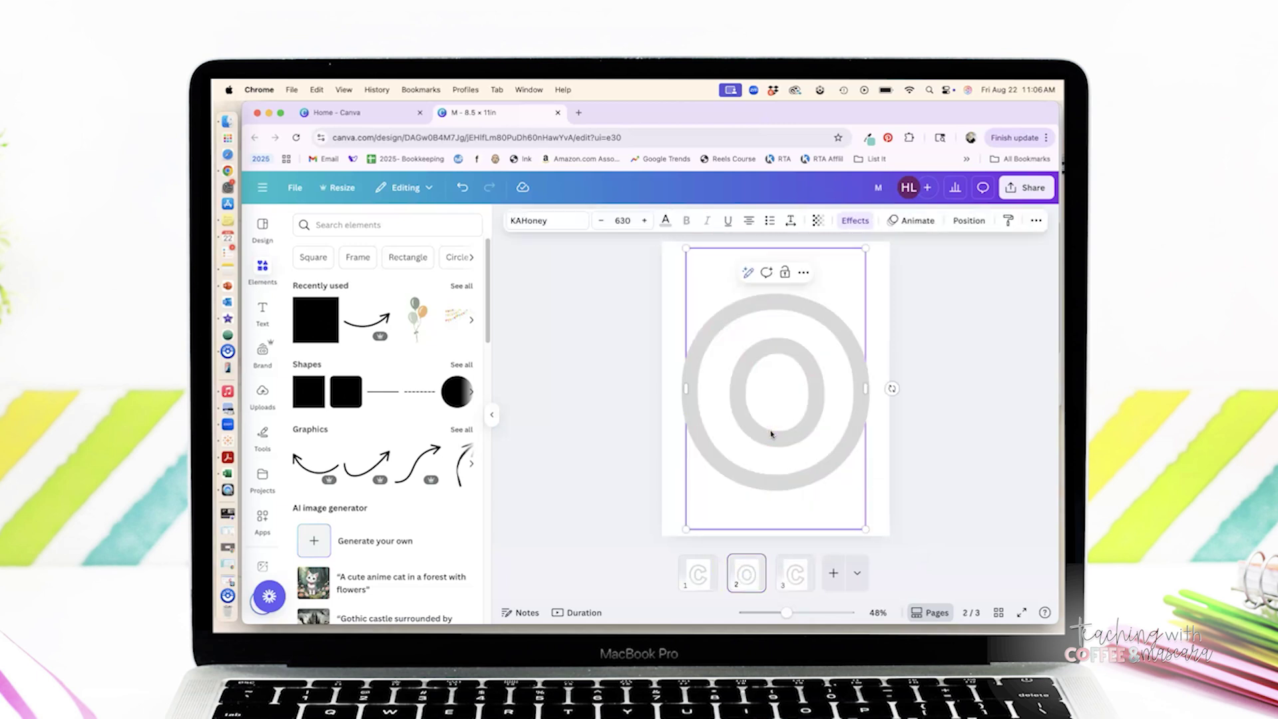
left_click(796, 574)
double_click(781, 422)
type("L")
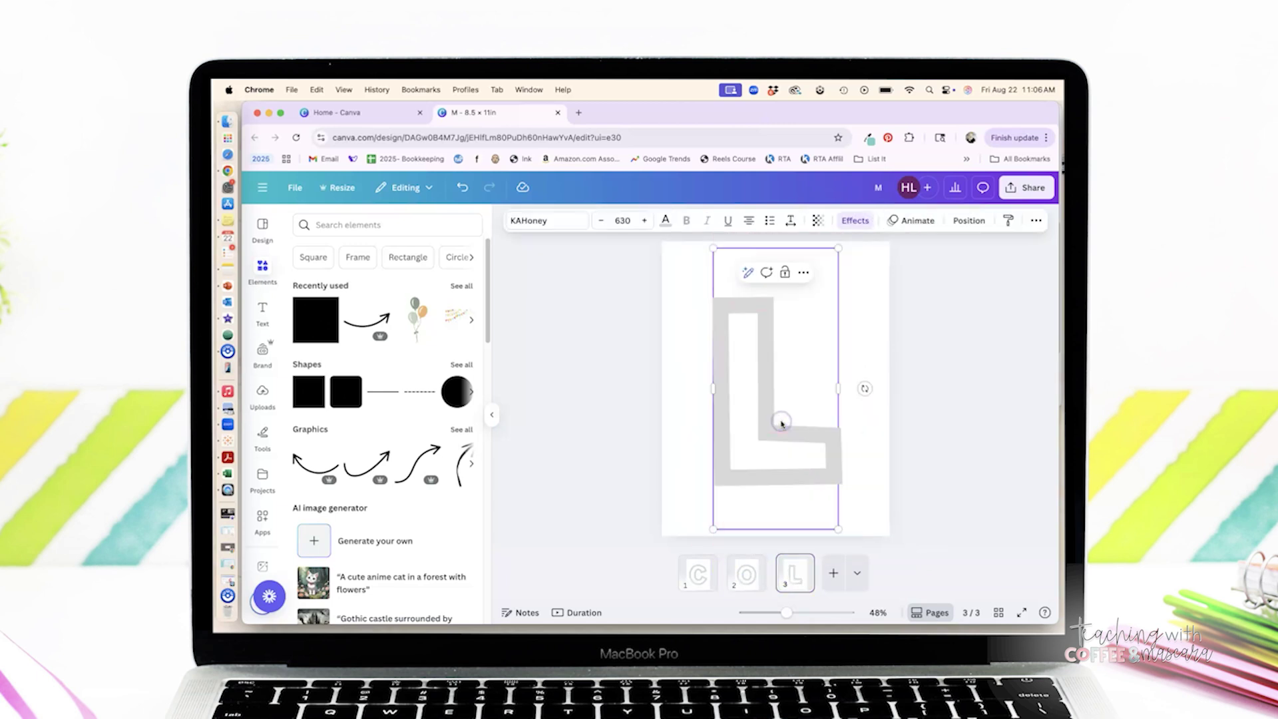
Duplicate the O page and place the copy after the L as page 4
left_click(746, 574)
key("super+d")
left_click_drag(754, 577, 817, 578)
left_click(816, 578)
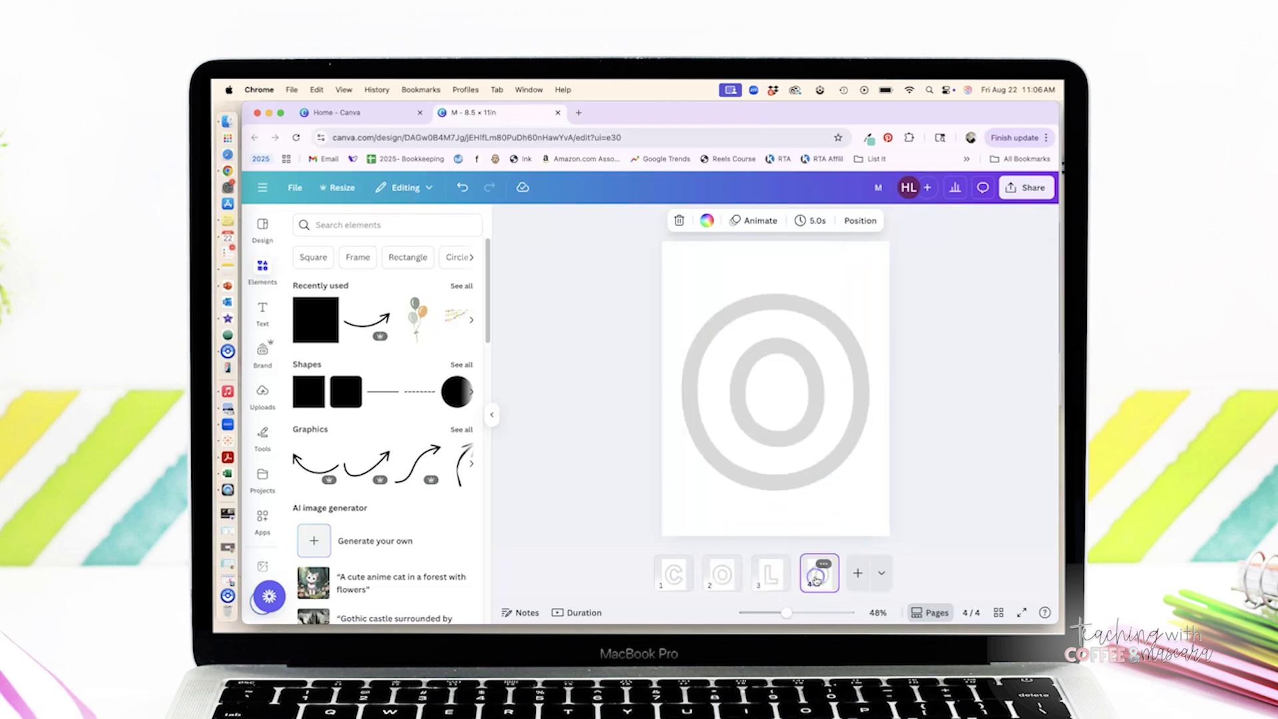
Duplicate page 4 and change the letter on the new page 5 to R
key("super+d")
left_click(797, 410)
double_click(799, 411)
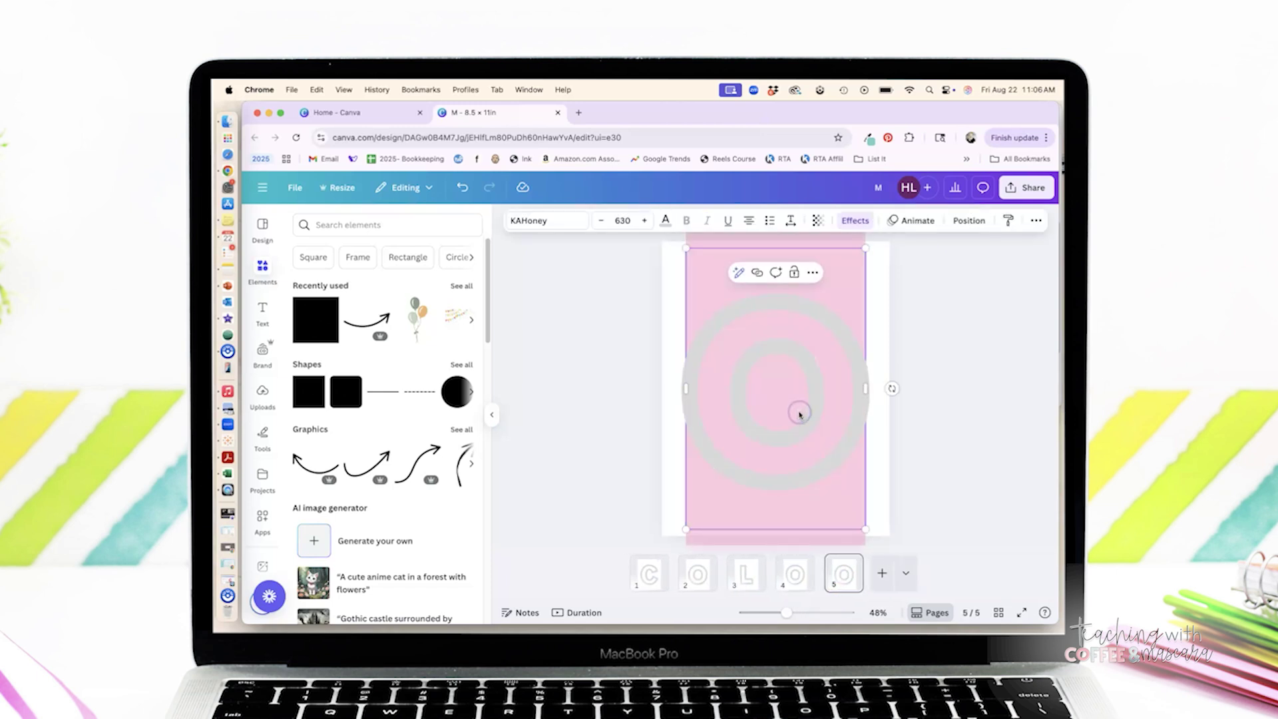
type("R")
left_click(1000, 440)
Duplicate the hollow C on page 1 and color the copy red
left_click(649, 572)
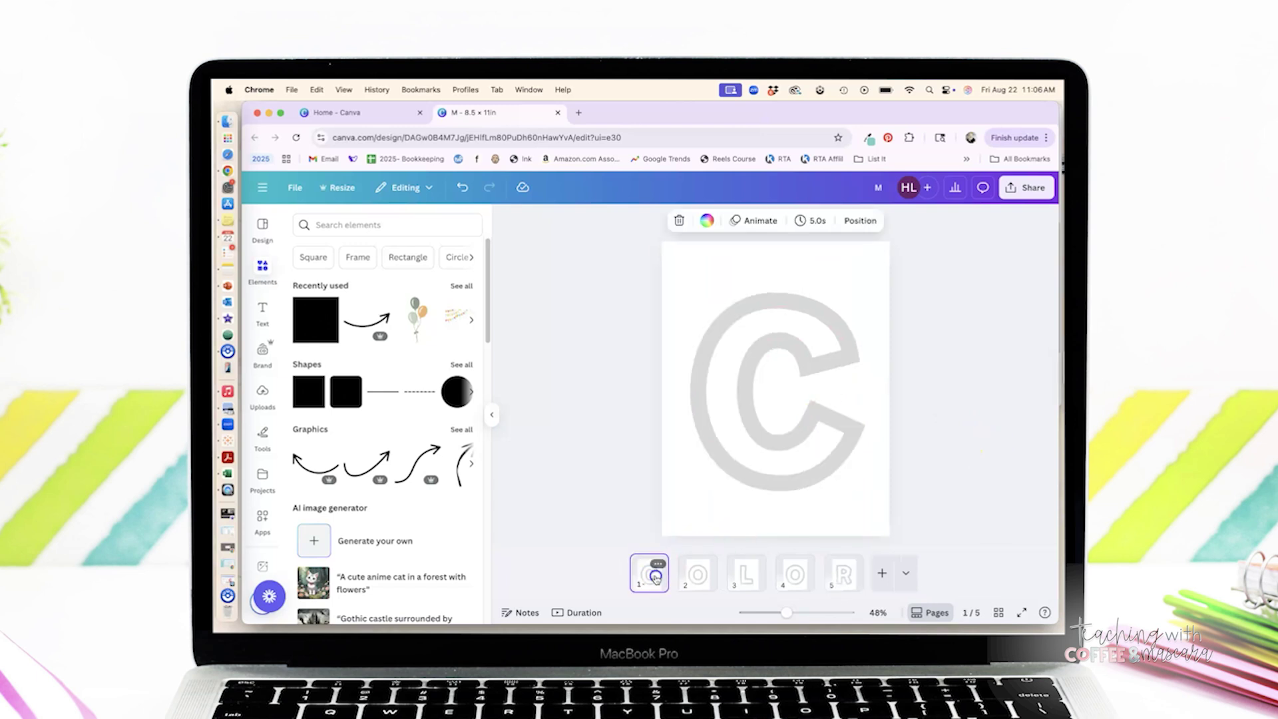
left_click(767, 426)
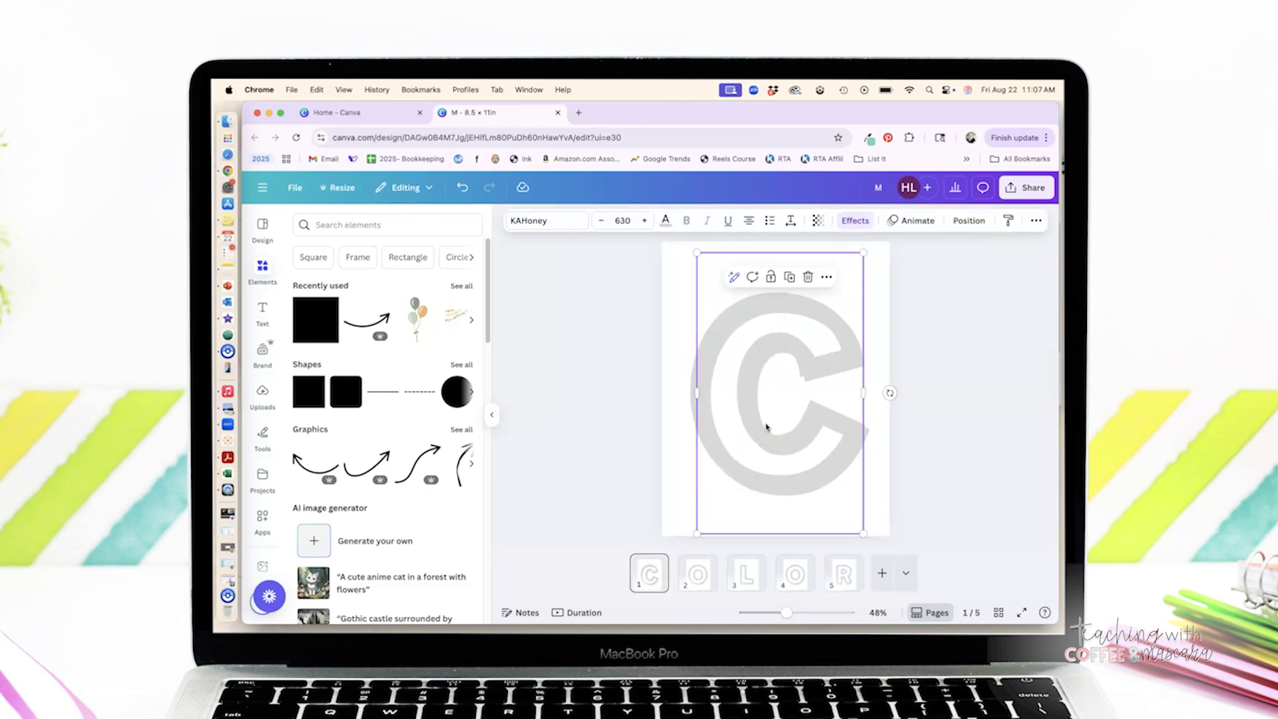
left_click(665, 221)
scroll(422, 491, "down", 1)
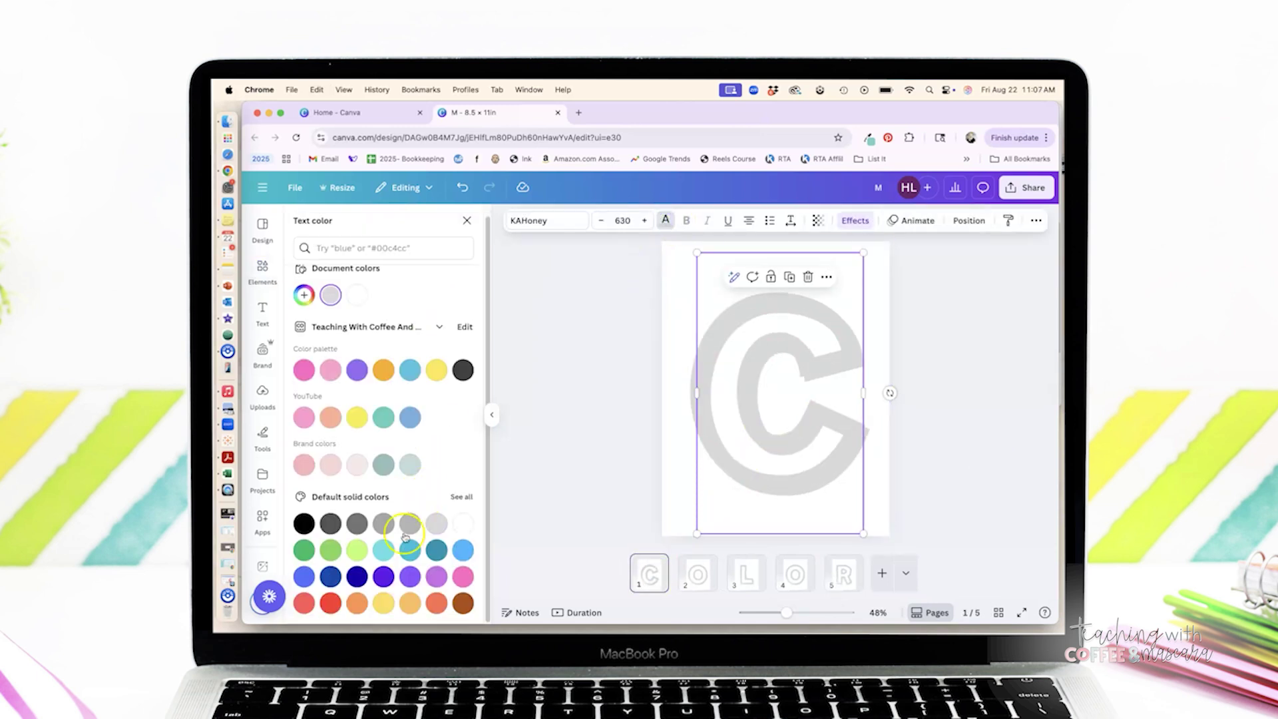
left_click(330, 603)
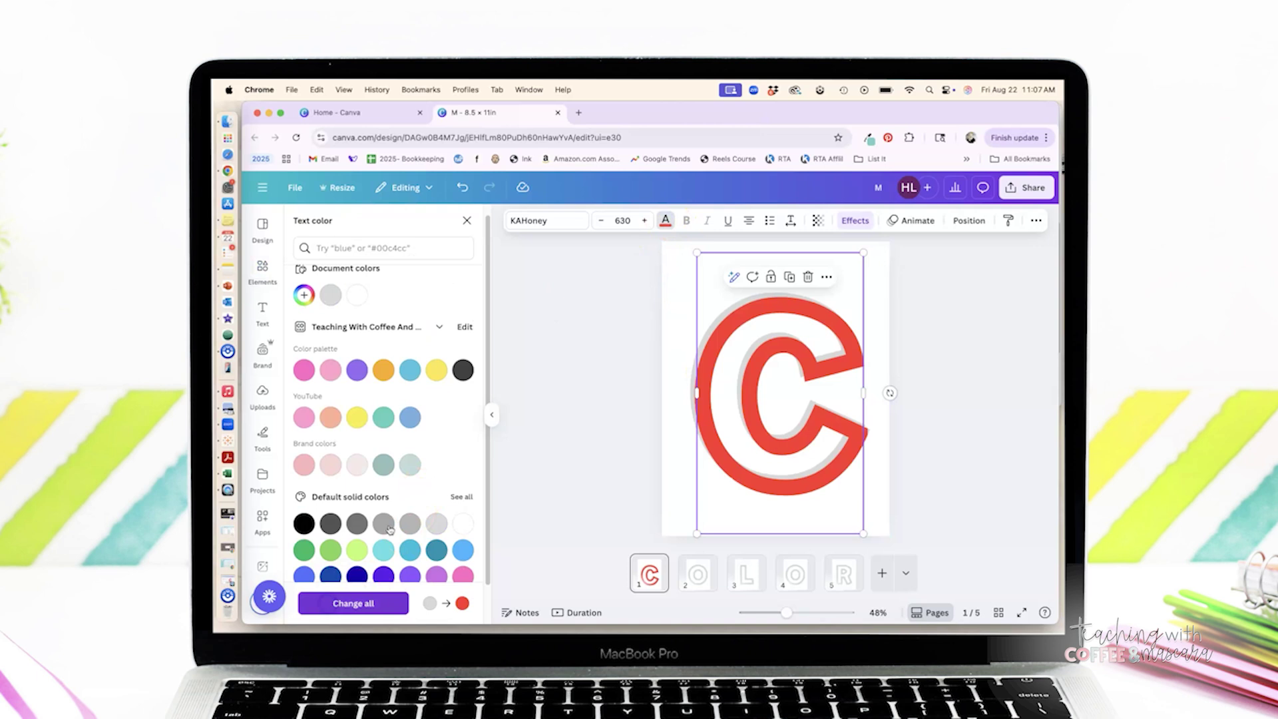
Switch the red C's text effect to Outline and make the outline white
left_click(855, 221)
left_click(458, 363)
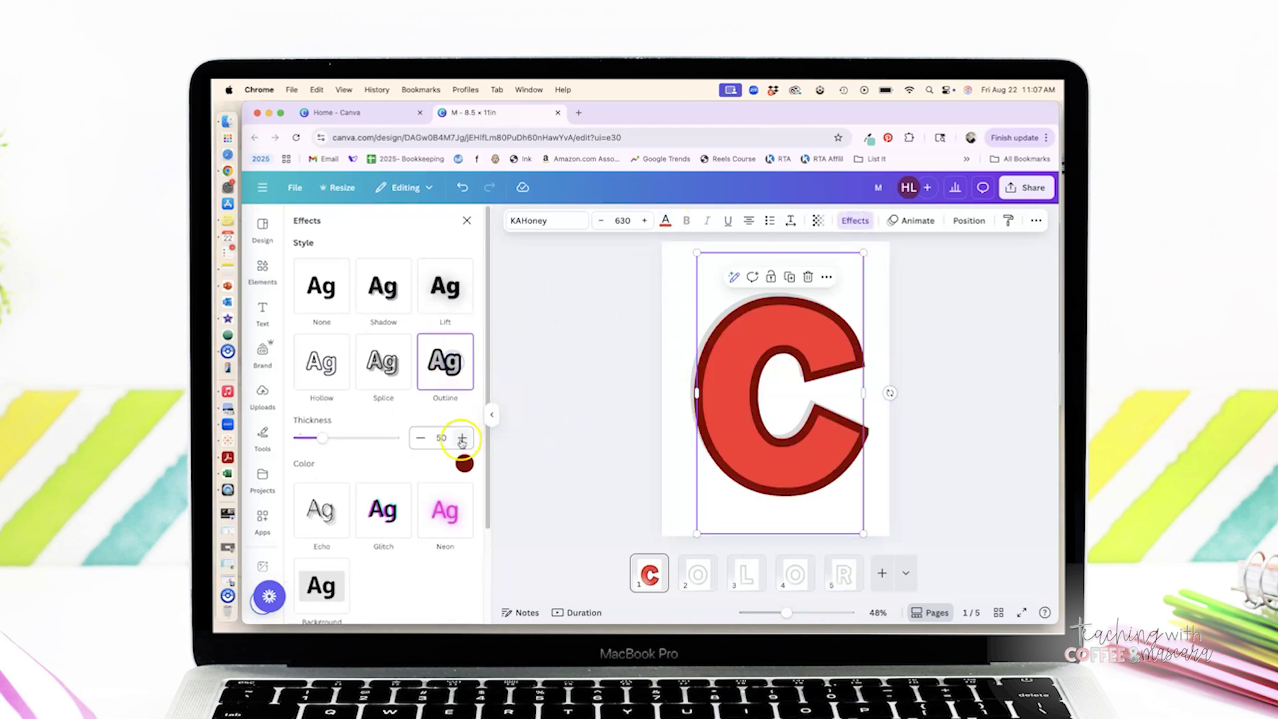
left_click(465, 464)
left_click(399, 310)
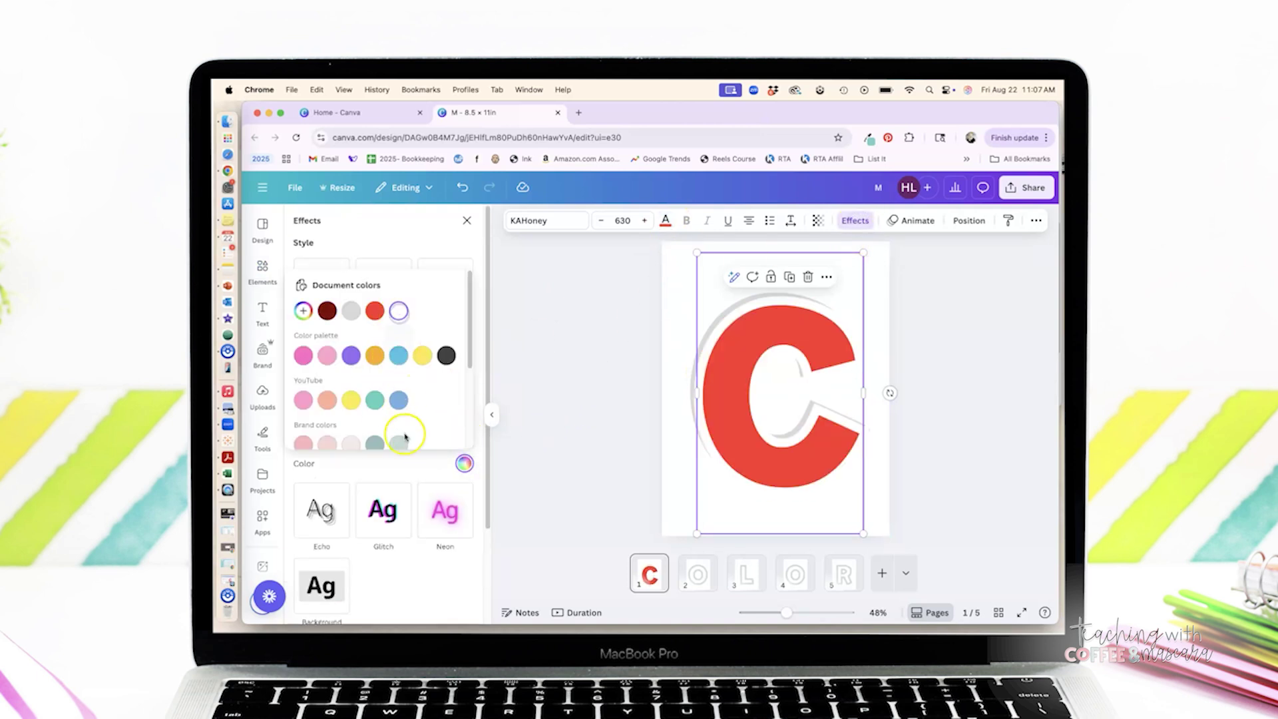
left_click(407, 456)
left_click(452, 438)
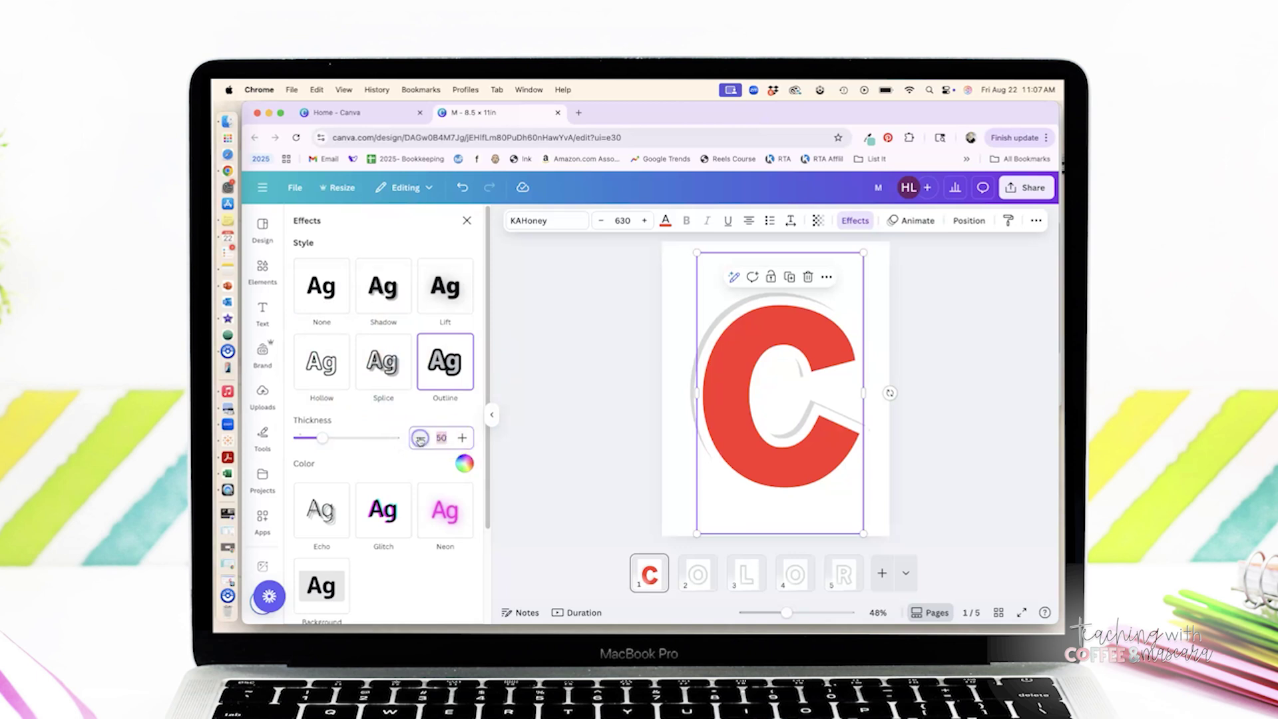
Align the red C over the gray hollow C at the center of page 1
left_click(941, 449)
left_click(831, 440)
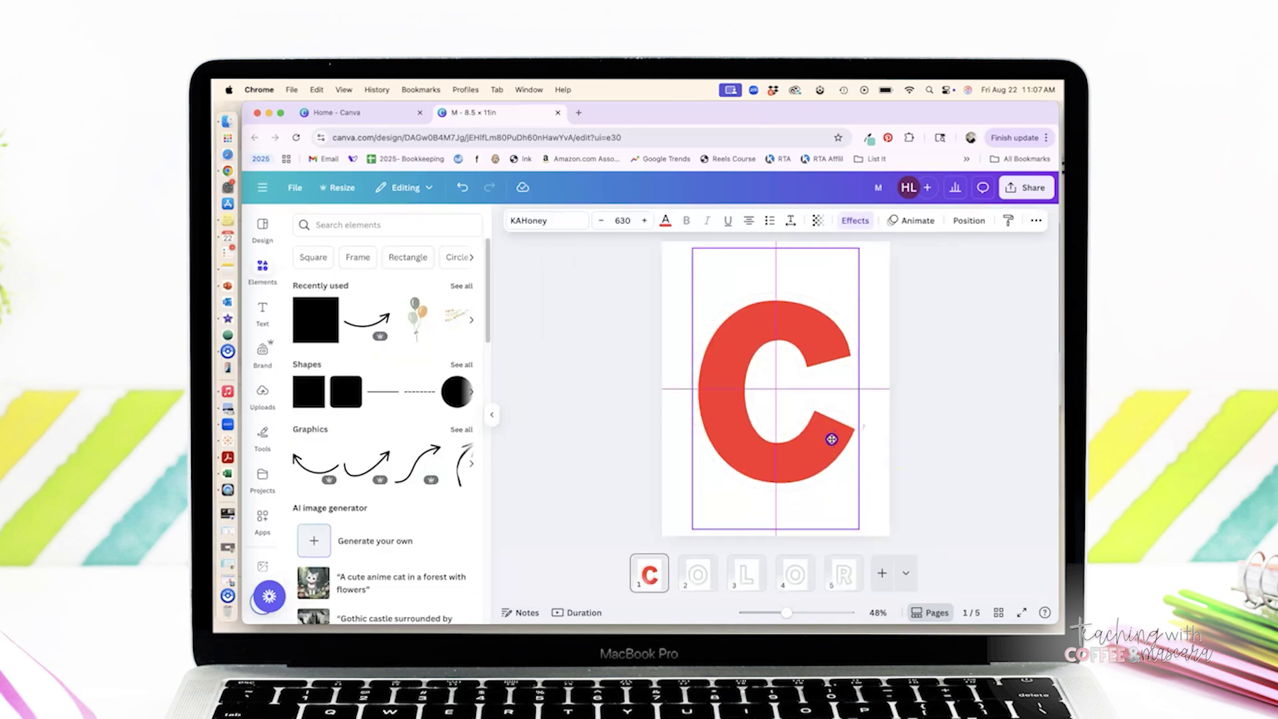
left_click(955, 454)
left_click(821, 451)
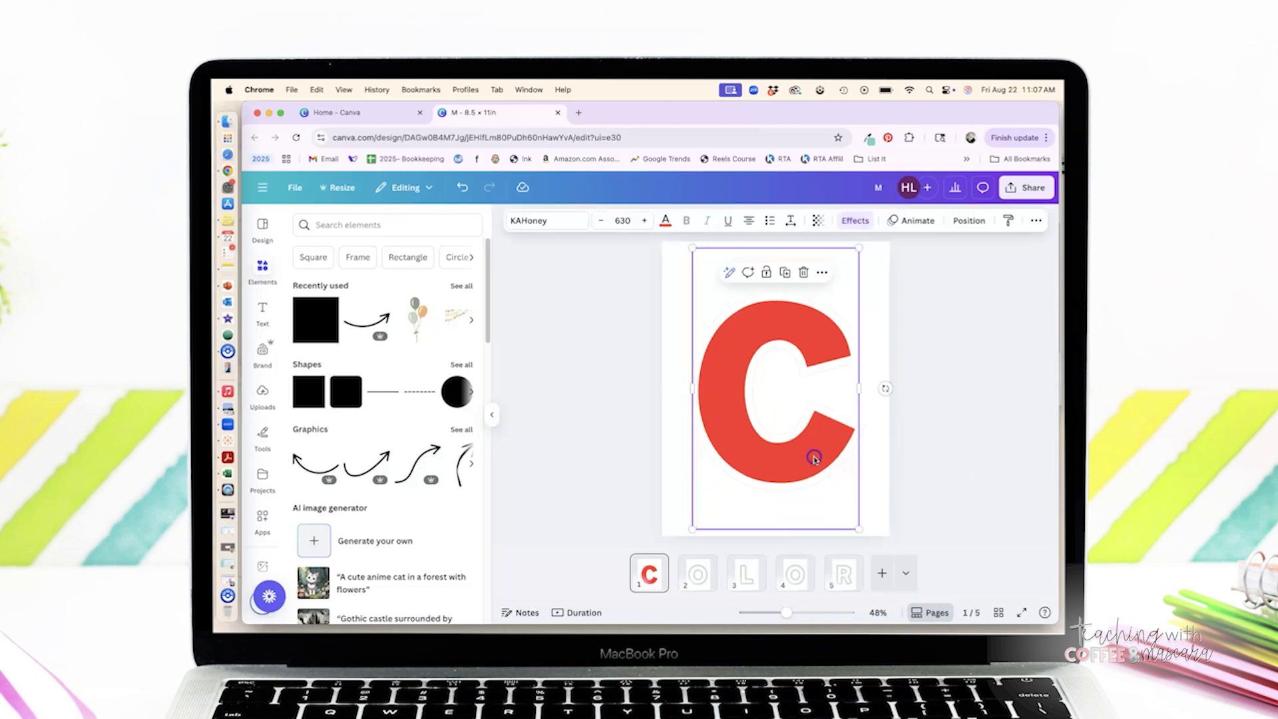
Copy the red C from page 1 onto page 2 and change the copy's letter to O
key("super+c")
right_click(698, 571)
key("super+v")
left_click(808, 410)
double_click(807, 414)
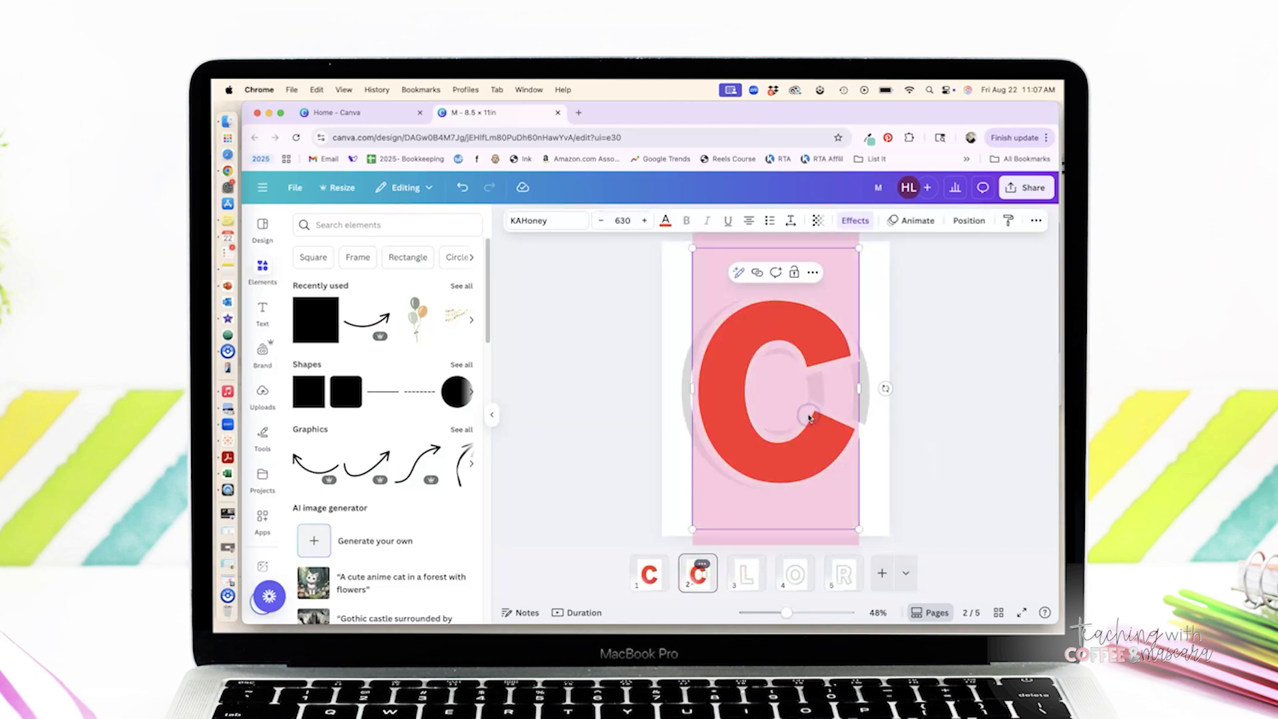
type("O")
left_click(955, 446)
left_click(808, 413)
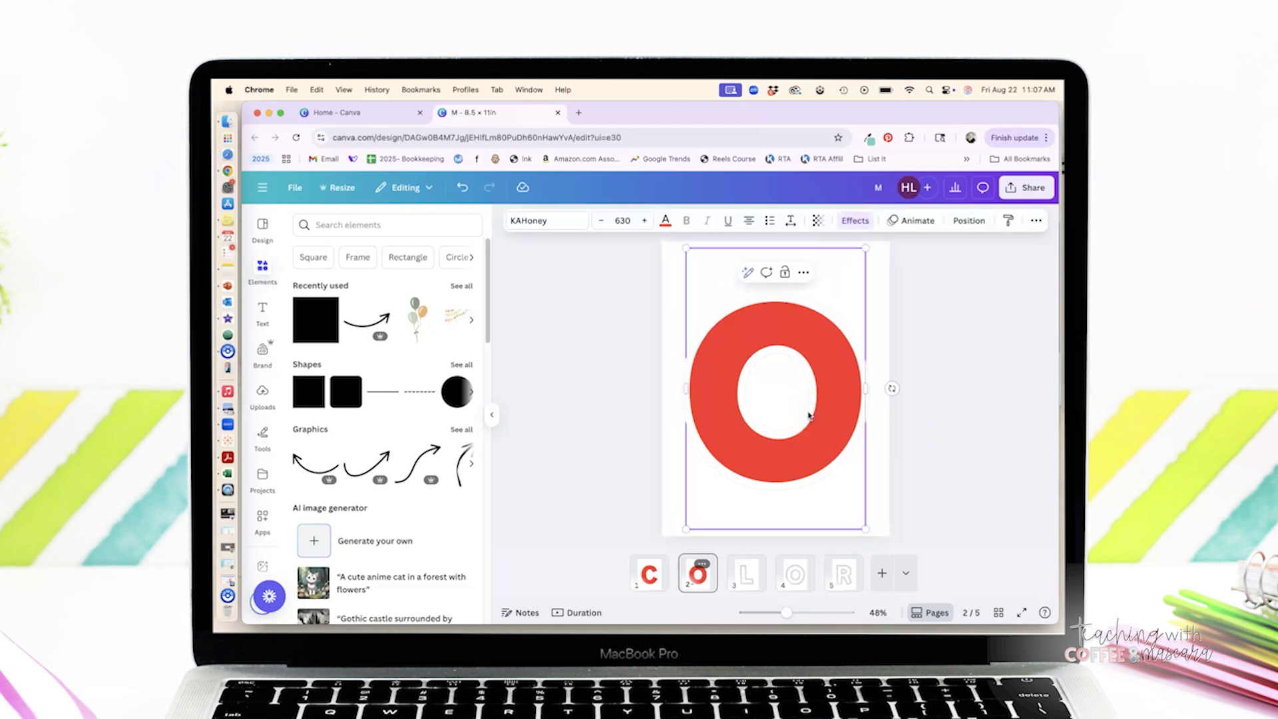
Change the text color of the red O on page 2 to orange
double_click(809, 416)
left_click(666, 220)
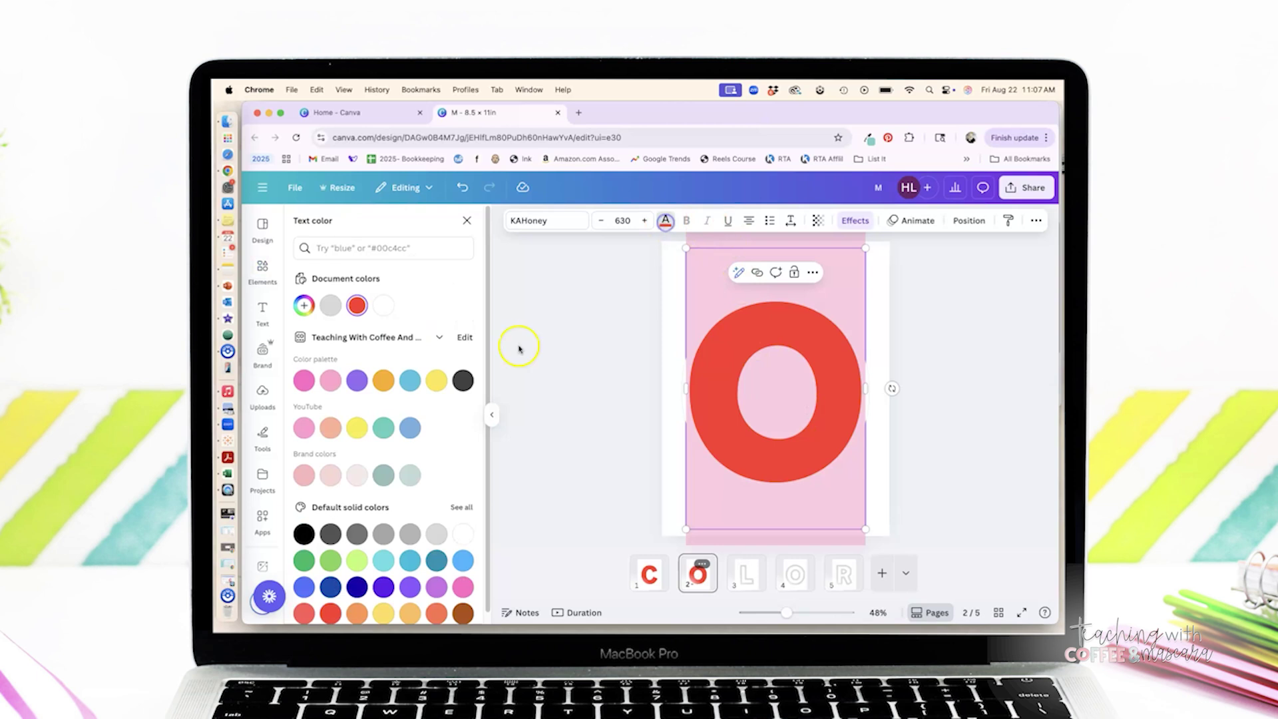
scroll(378, 473, "down", 1)
left_click(357, 604)
left_click(827, 526)
Place copies of the solid letter on pages 4 and 3, as O and L, and color the L yellow
left_click(779, 572)
left_click(745, 573)
left_click(665, 221)
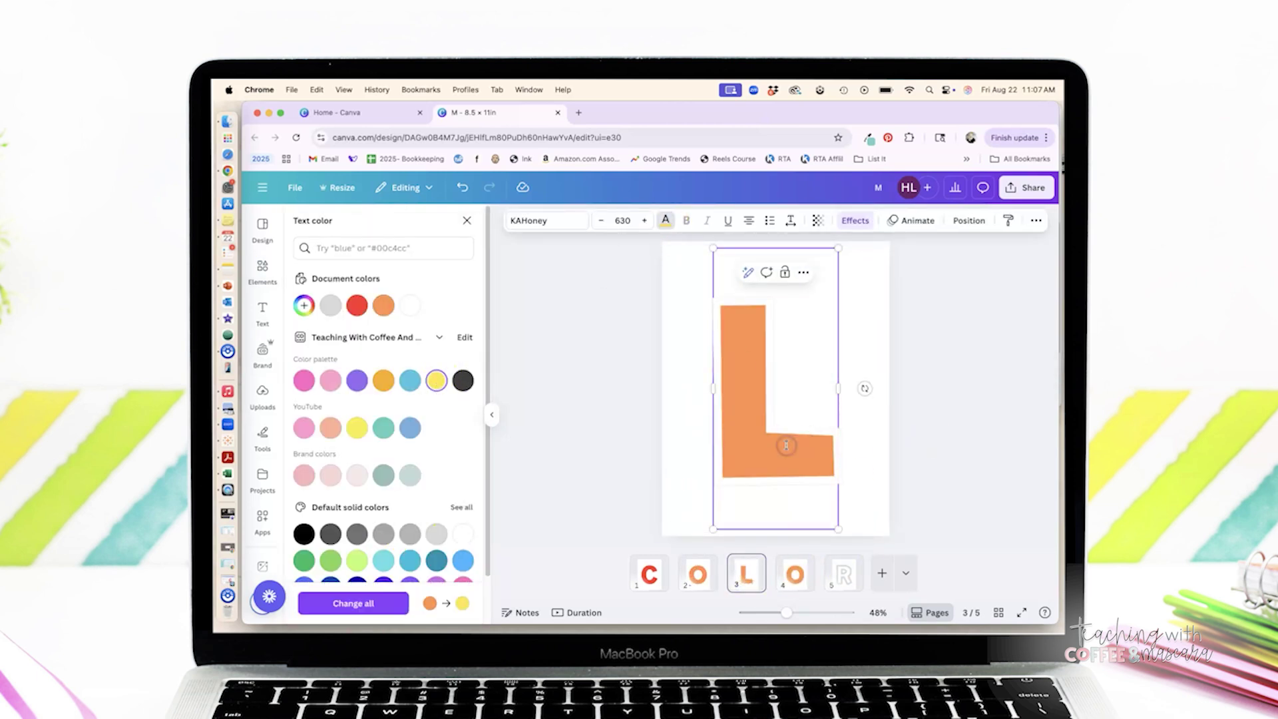
left_click(437, 381)
Change the text color of the solid O on page 4 to green
left_click(795, 572)
double_click(809, 416)
left_click(666, 220)
left_click(303, 561)
Place a solid R over the hollow R on page 5 and color it light blue
left_click(845, 572)
double_click(772, 386)
left_click(666, 220)
left_click(427, 413)
left_click(984, 456)
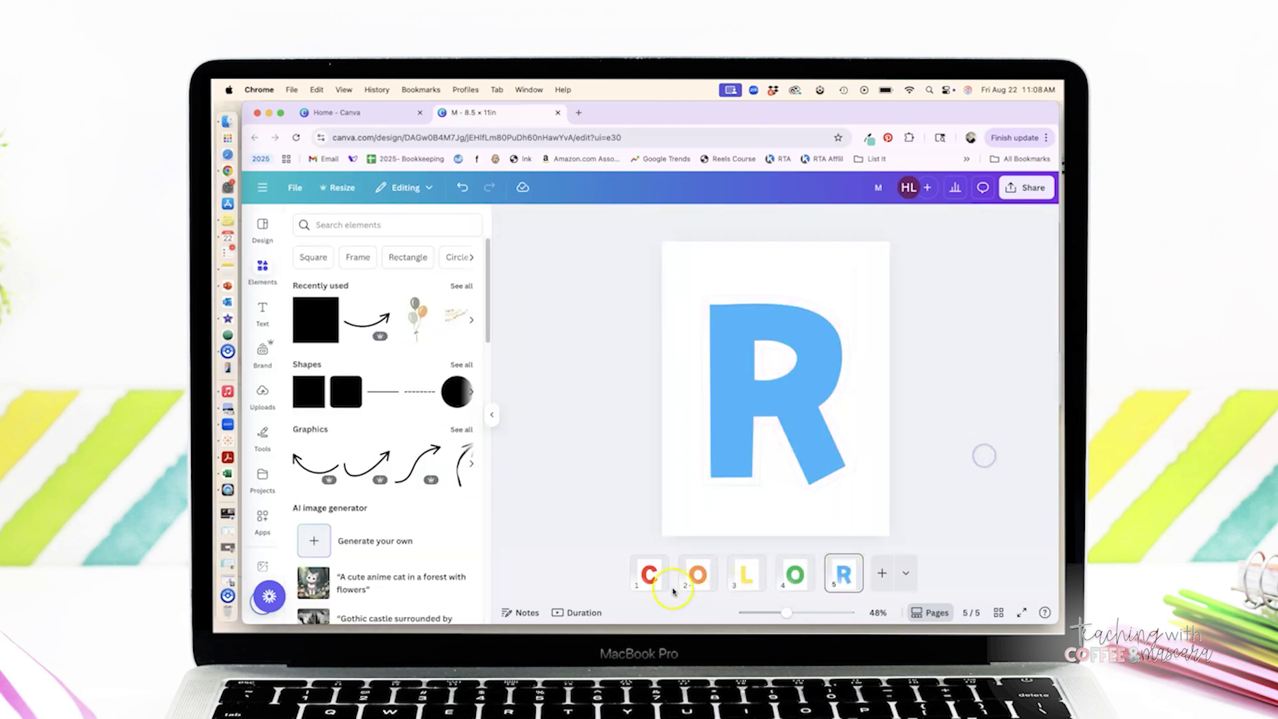
Duplicate the red C in place on page 1 and color the copy black
left_click(656, 579)
left_click(750, 459)
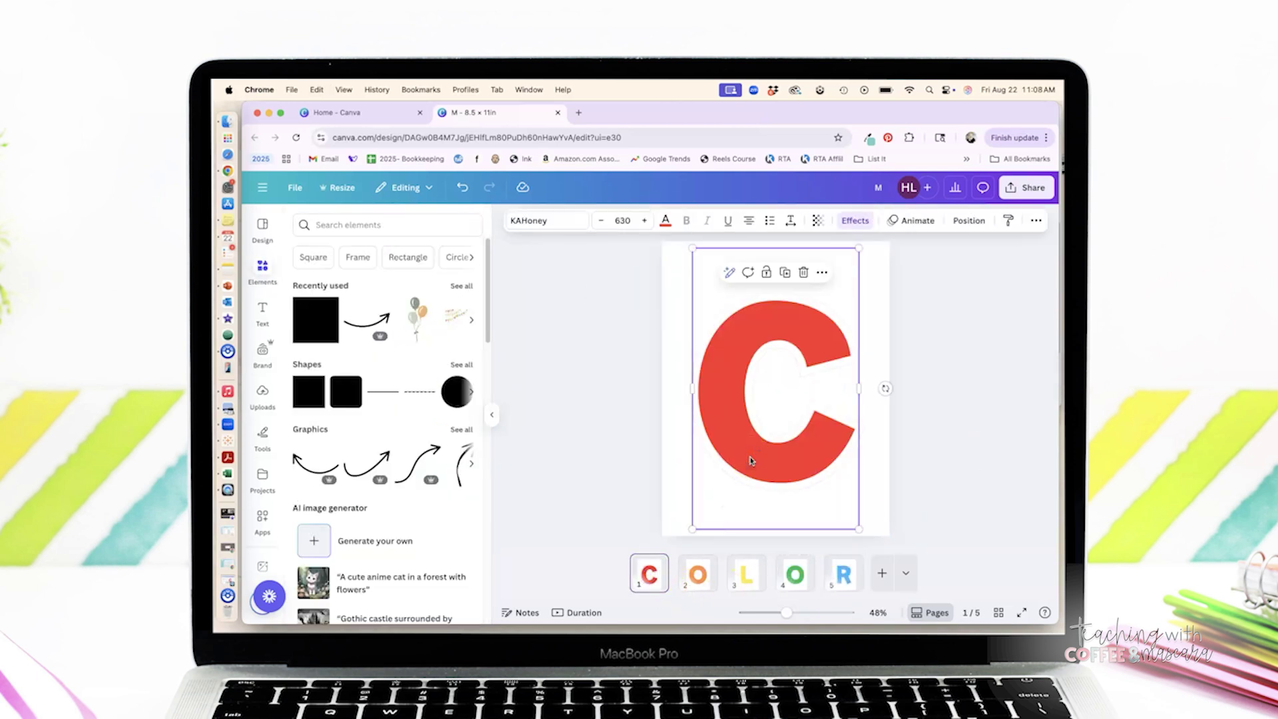
left_click_drag(751, 458, 769, 483)
left_click(665, 220)
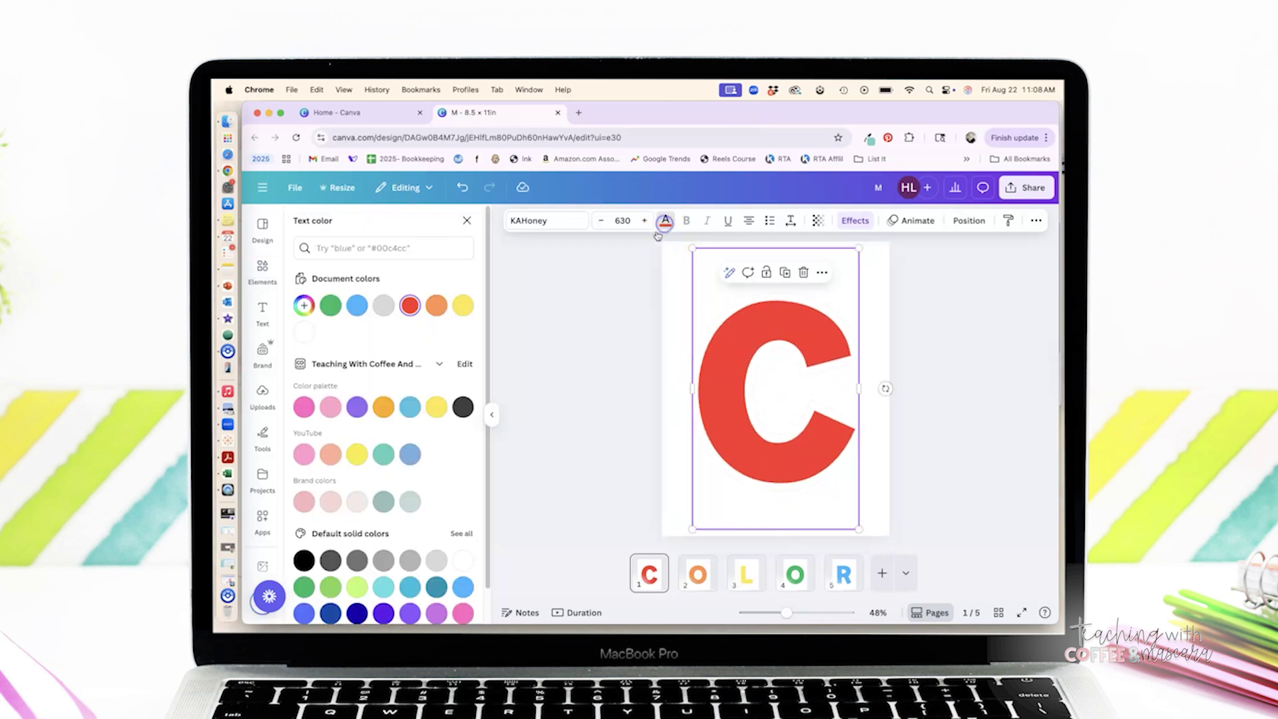
left_click(303, 560)
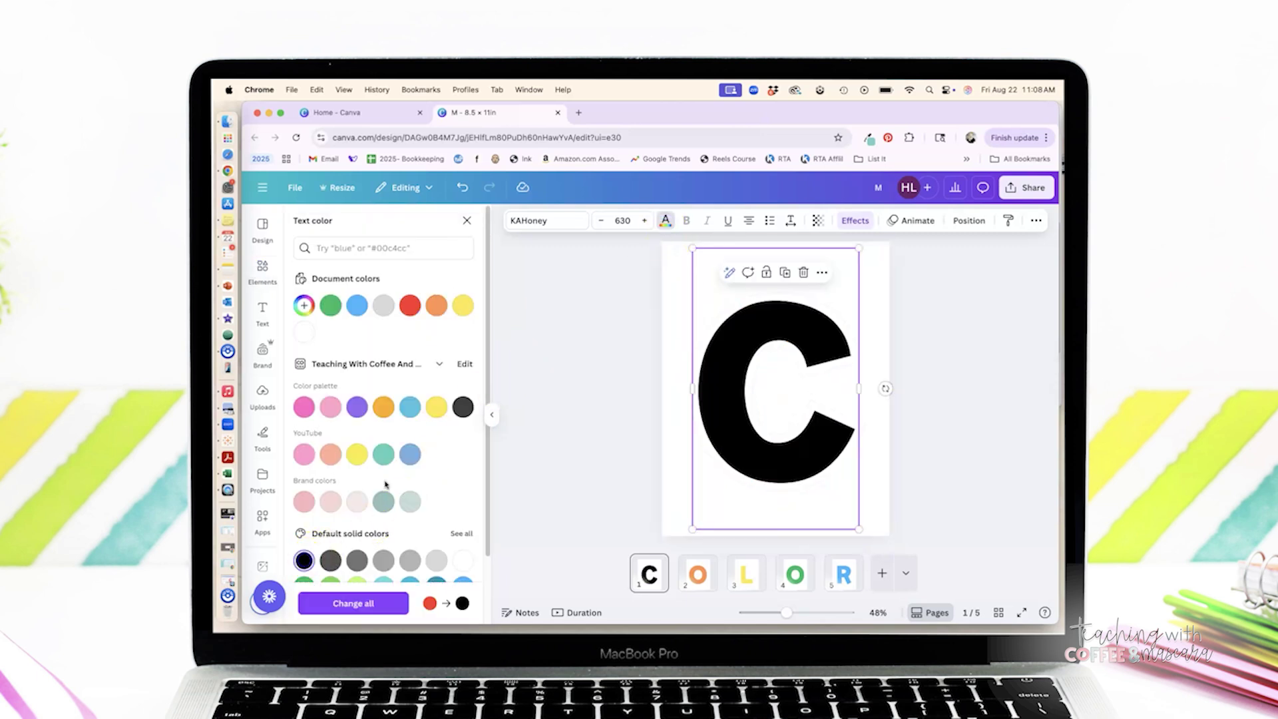
Apply the Hollow text effect to the black C and set its thickness to 15
left_click(862, 221)
left_click(322, 361)
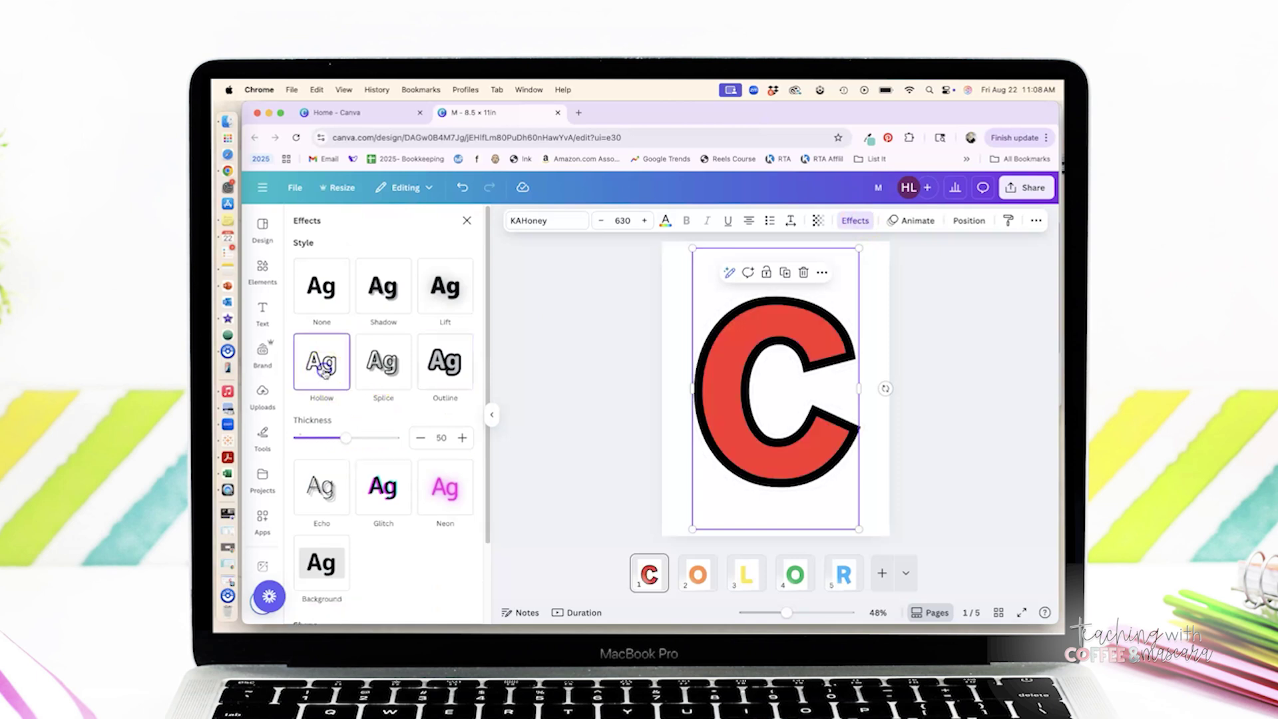
left_click(411, 438)
type("15")
key("Return")
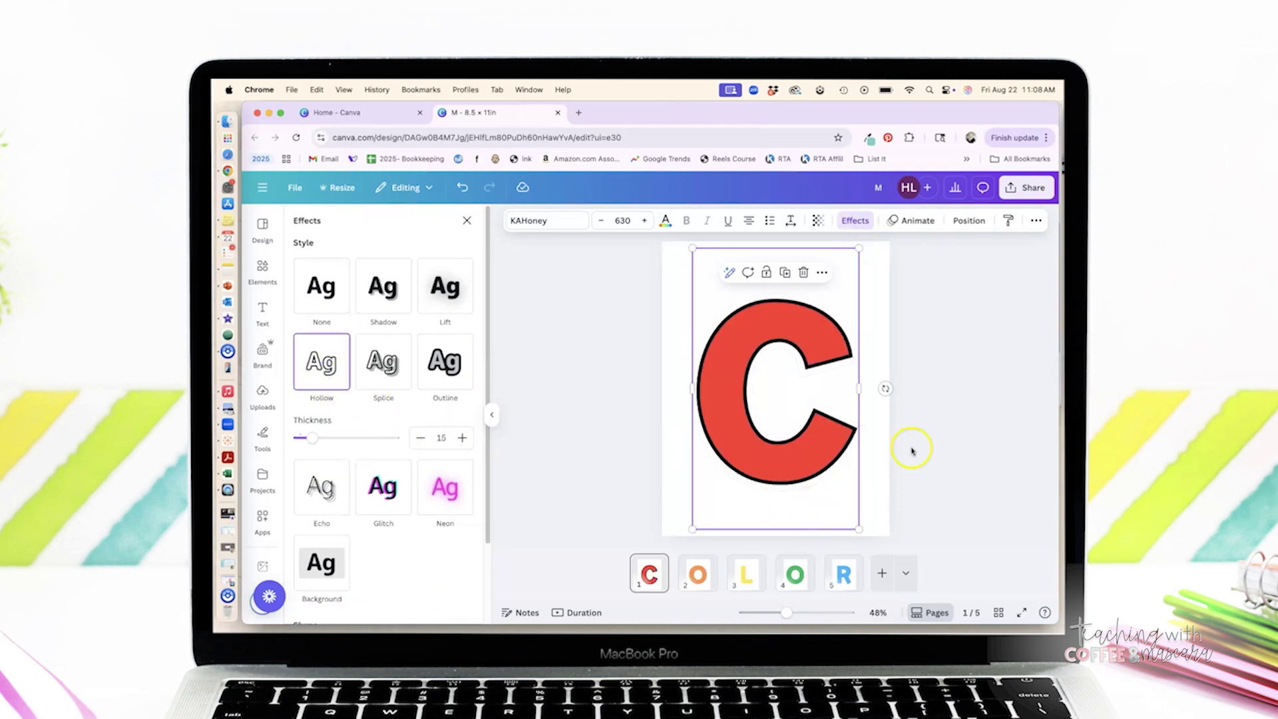
left_click(1041, 419)
Copy the black hollow C to page 2, change it to O, and add the same O outline to page 4
left_click(846, 434)
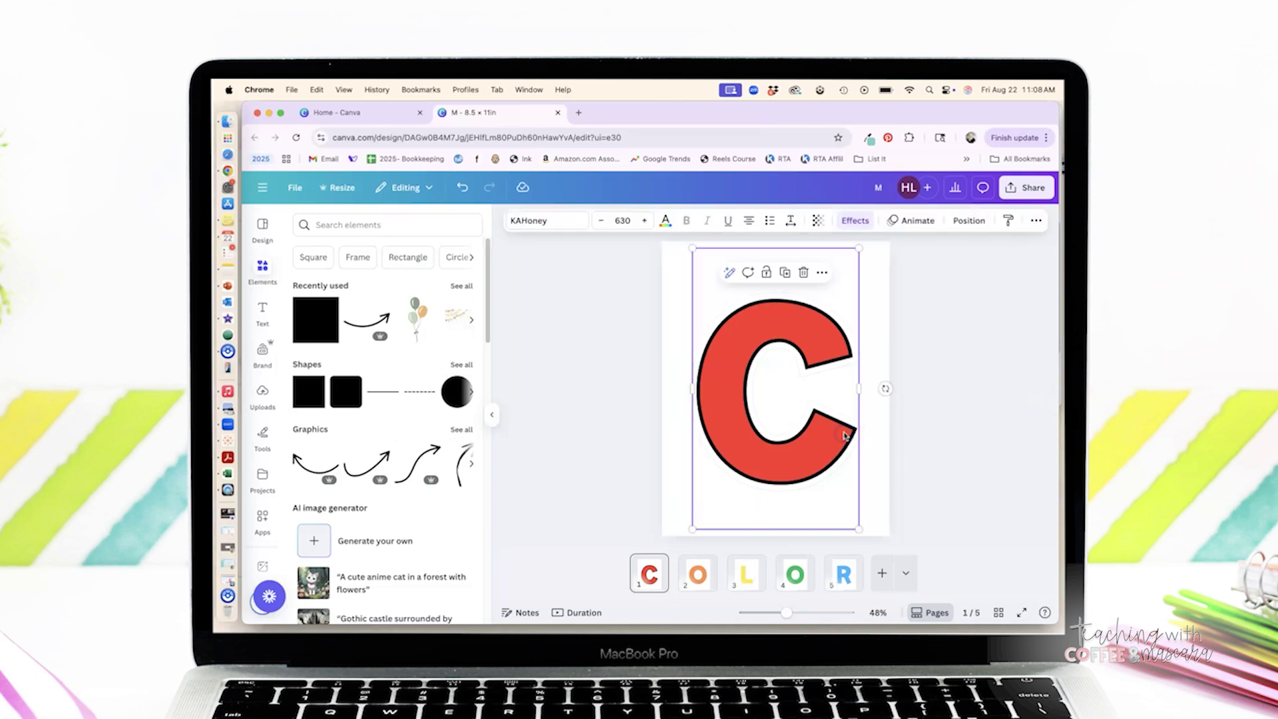
left_click_drag(769, 545, 777, 475)
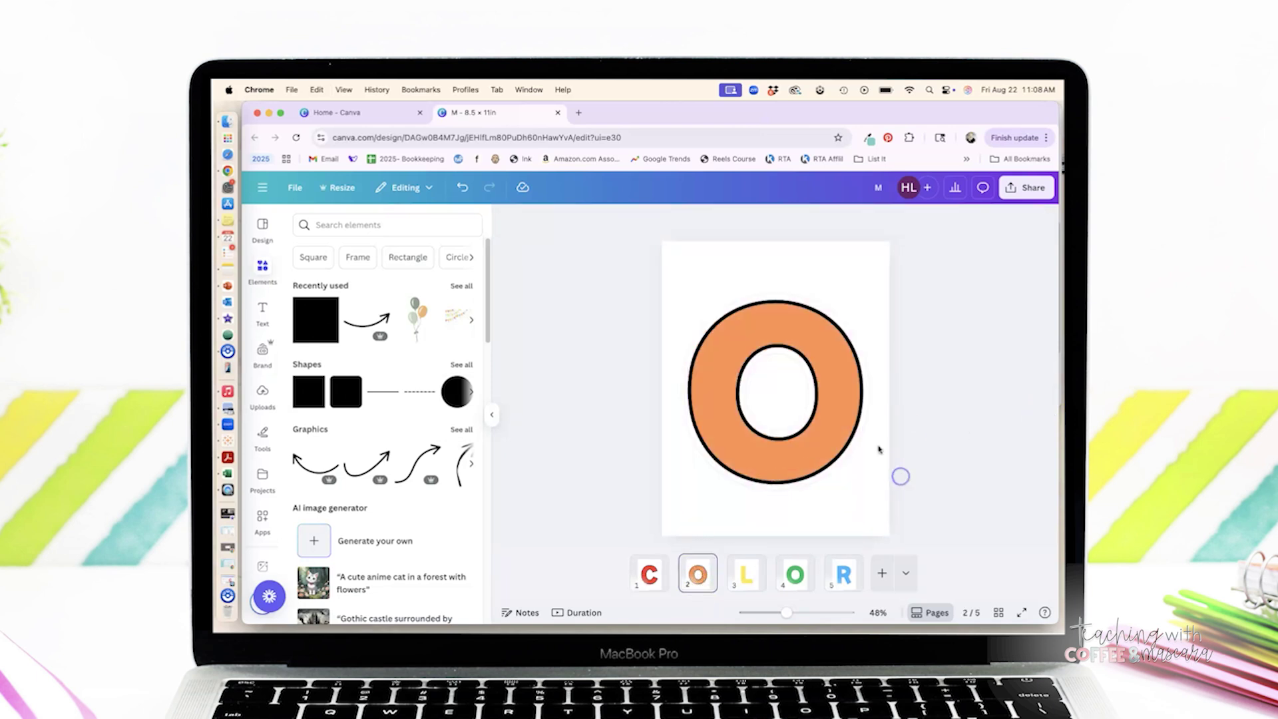
left_click(801, 573)
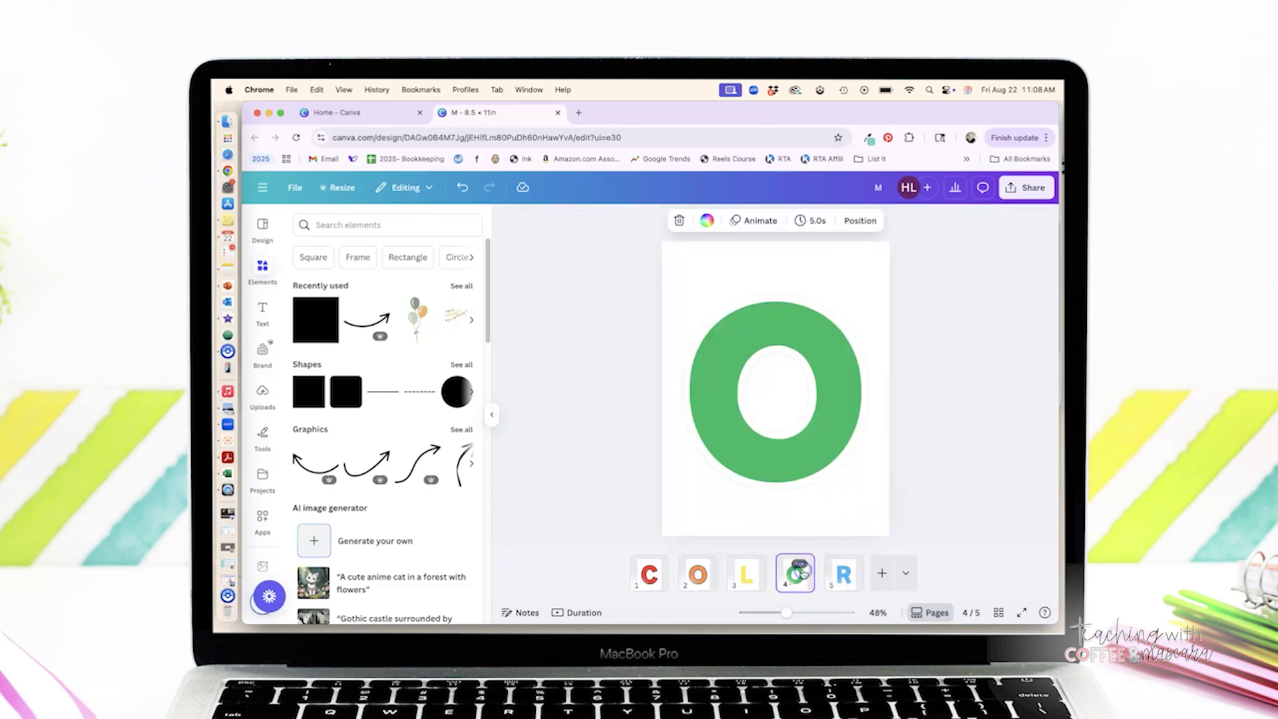
Paste the black hollow O onto page 3, change it to L, and center it over the yellow L
left_click_drag(827, 475, 750, 572)
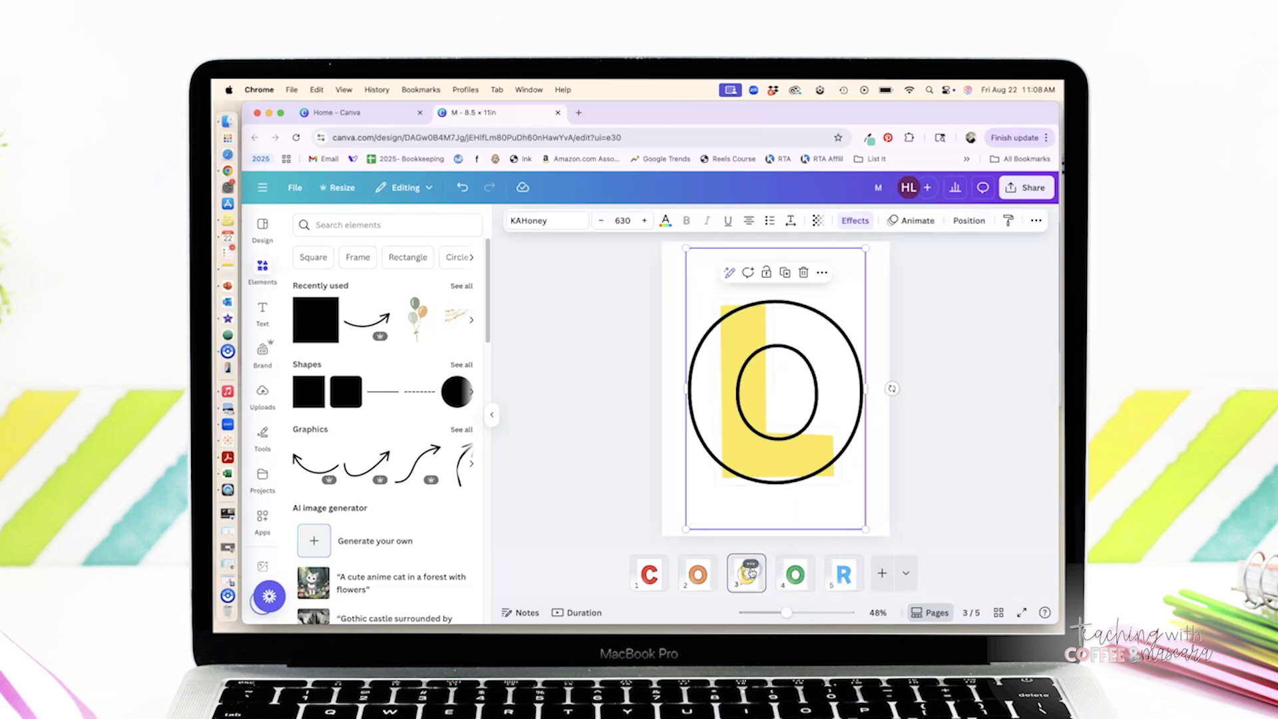
key("BackSpace")
left_click(747, 452)
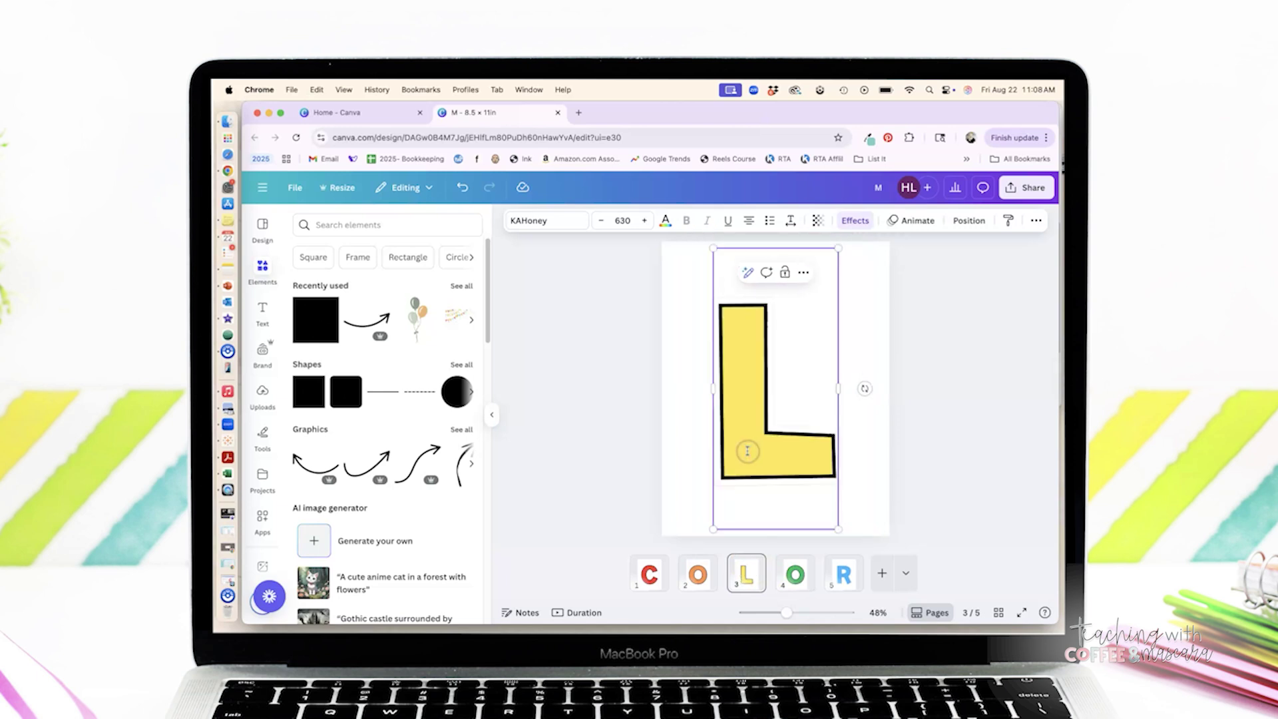
Paste the black hollow O onto page 5 and change it to R over the blue R
left_click(844, 571)
left_click(751, 403)
key("super+v")
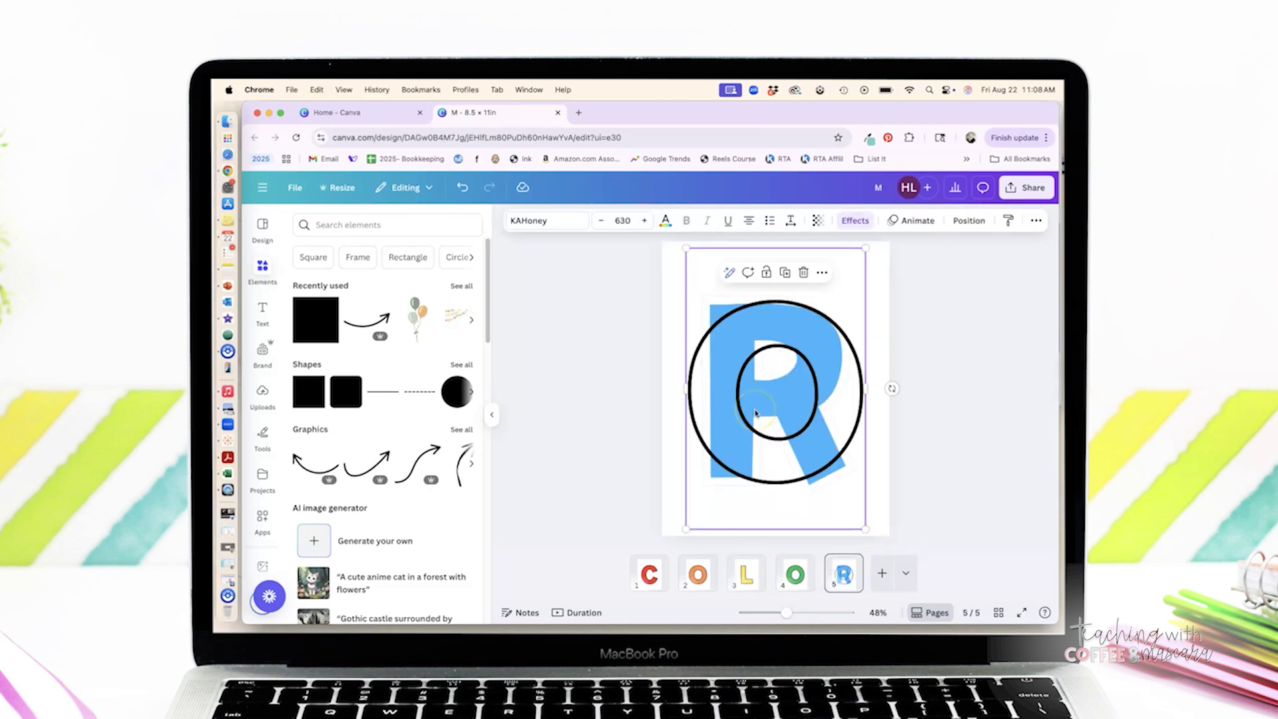
double_click(759, 332)
key("super+z")
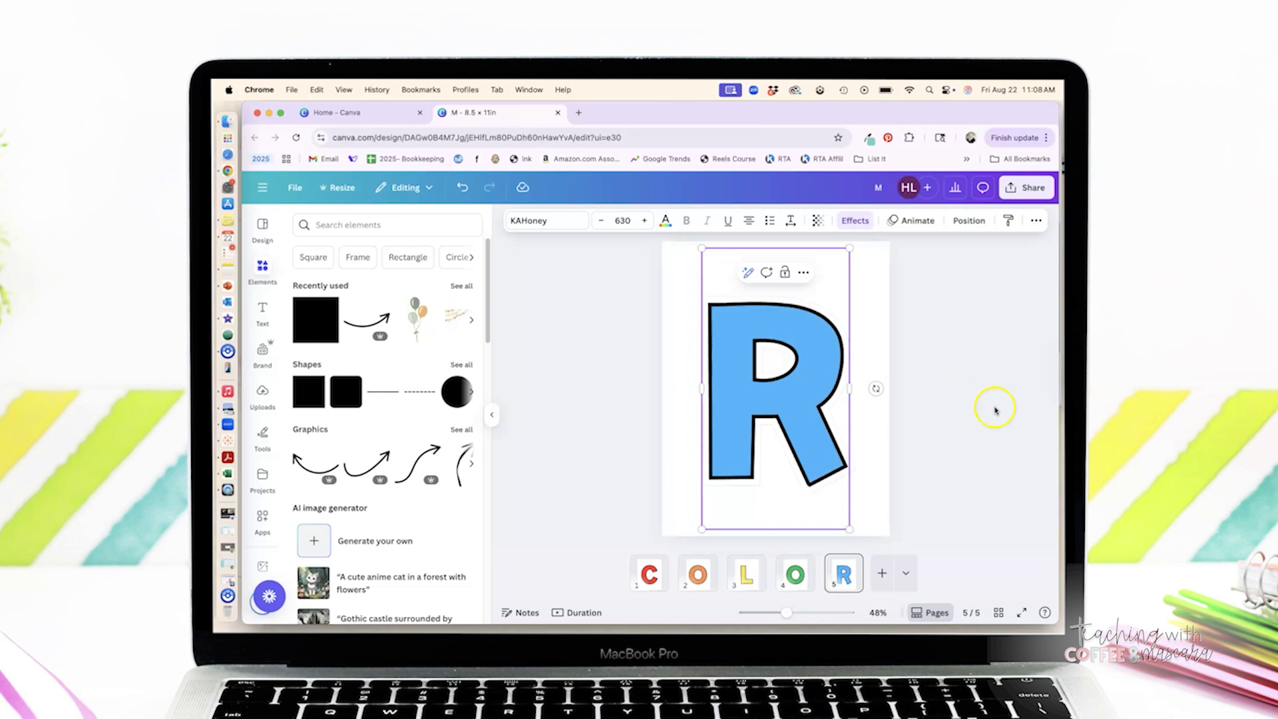
left_click(1023, 432)
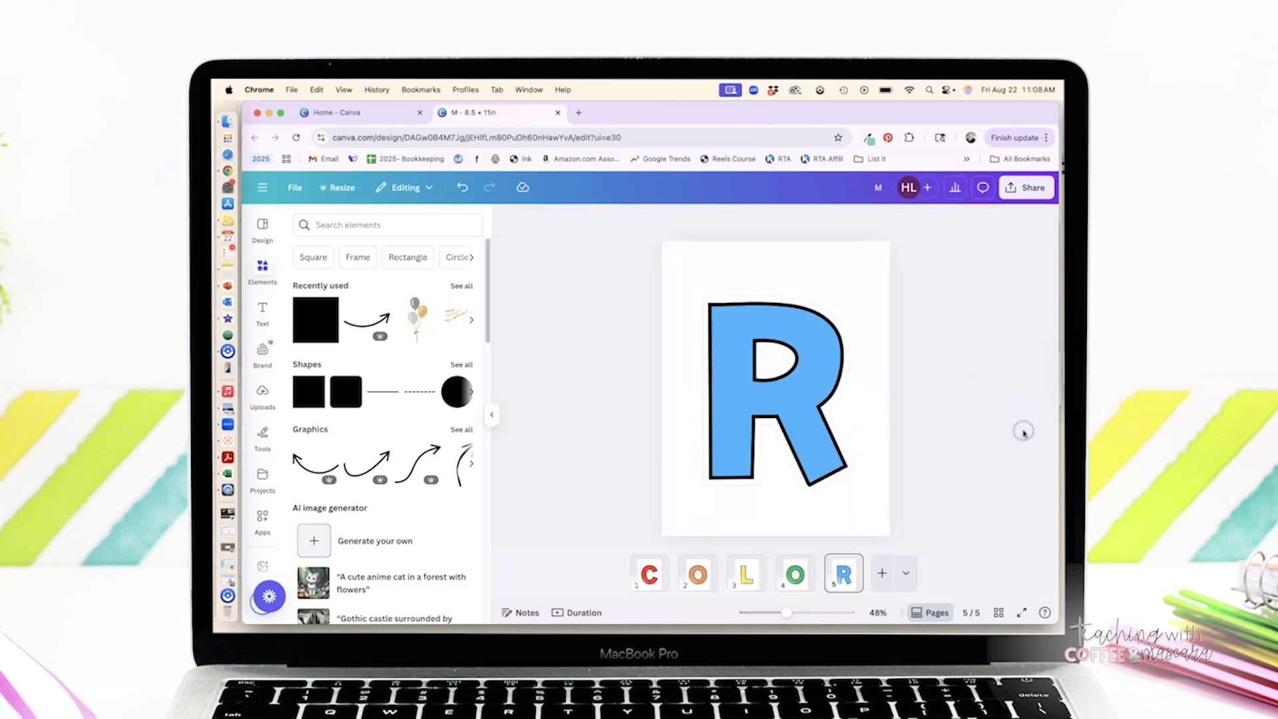
Download pages 1–5 of the design as a PDF Print file
left_click(1023, 189)
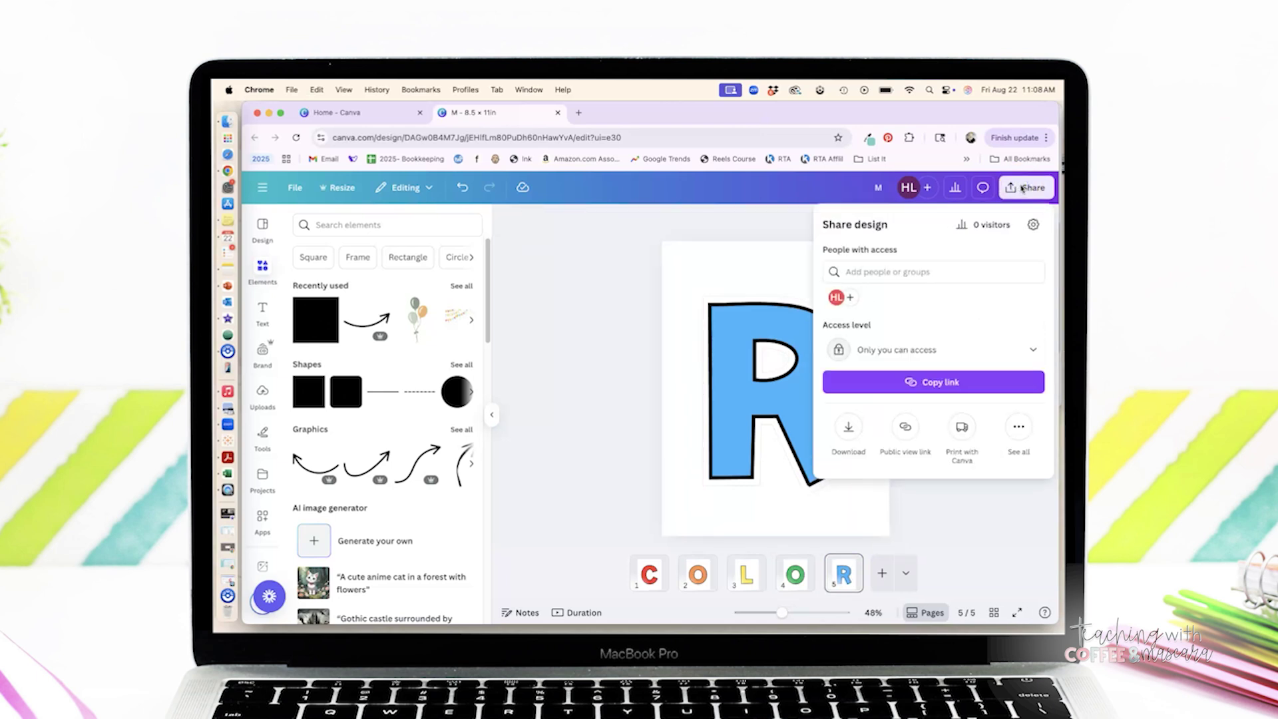
left_click(854, 433)
left_click(1034, 268)
left_click(886, 405)
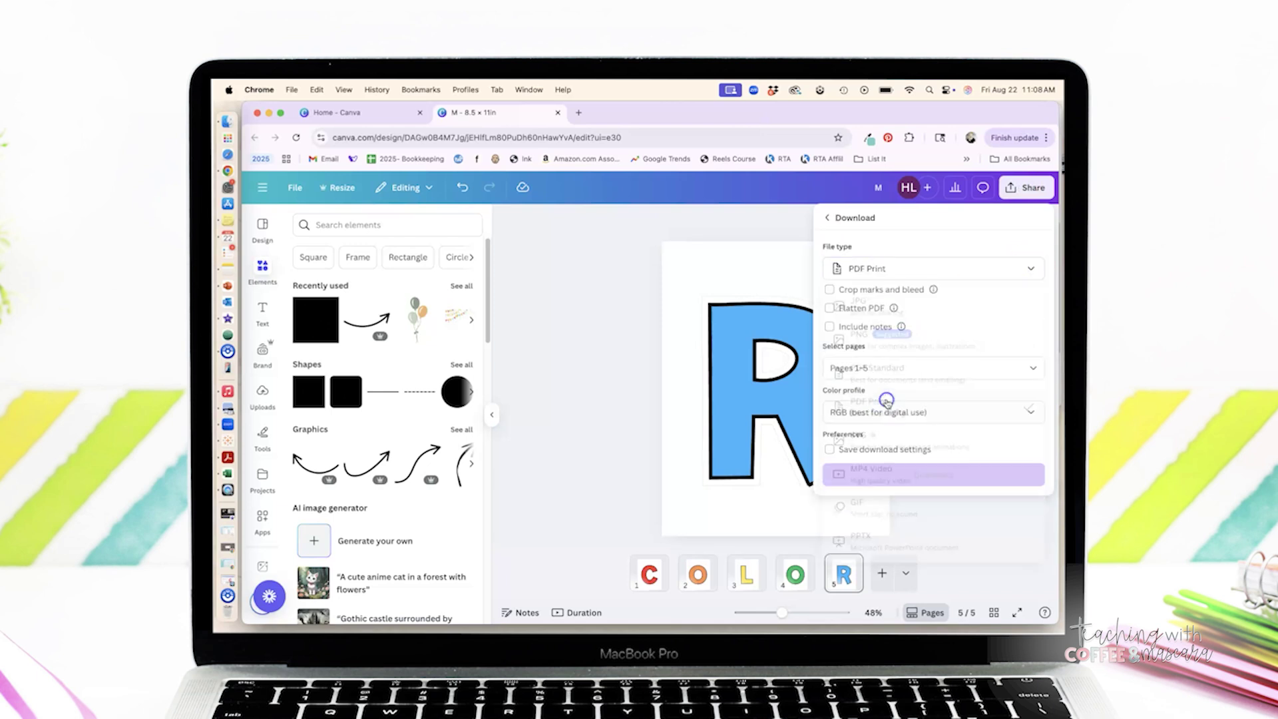
left_click(935, 478)
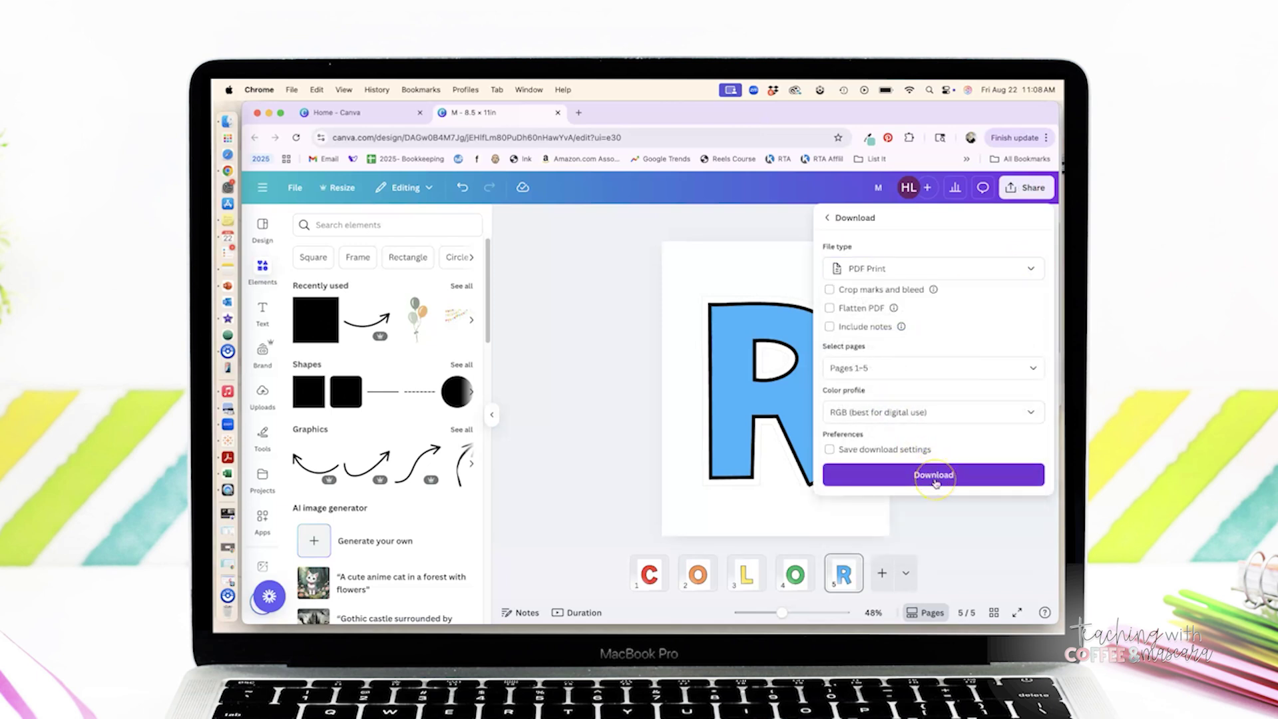